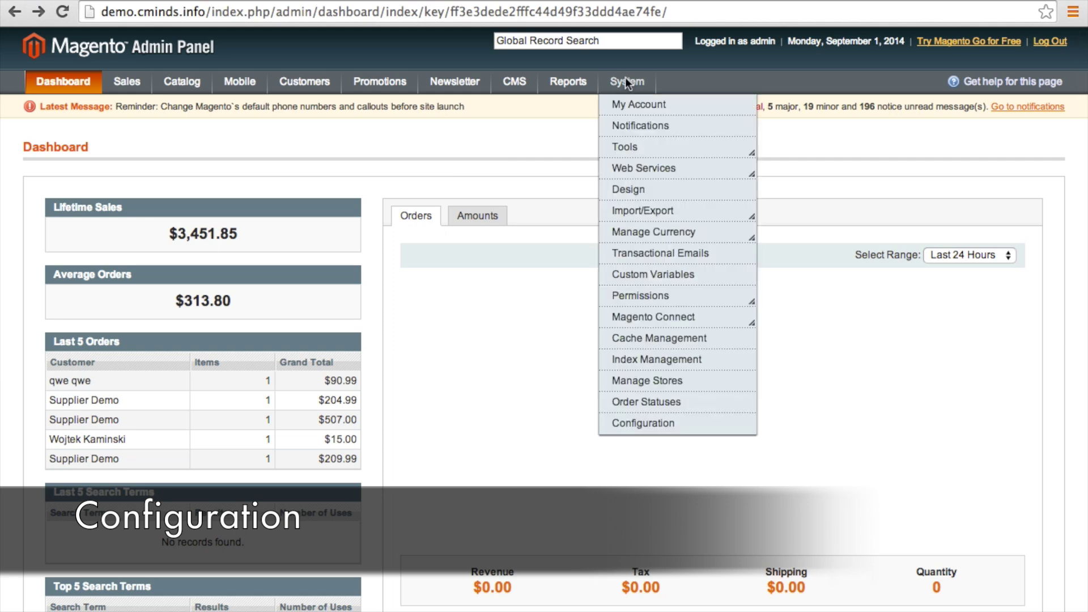
Go to the store's System Configuration pages from the dashboard
click(644, 424)
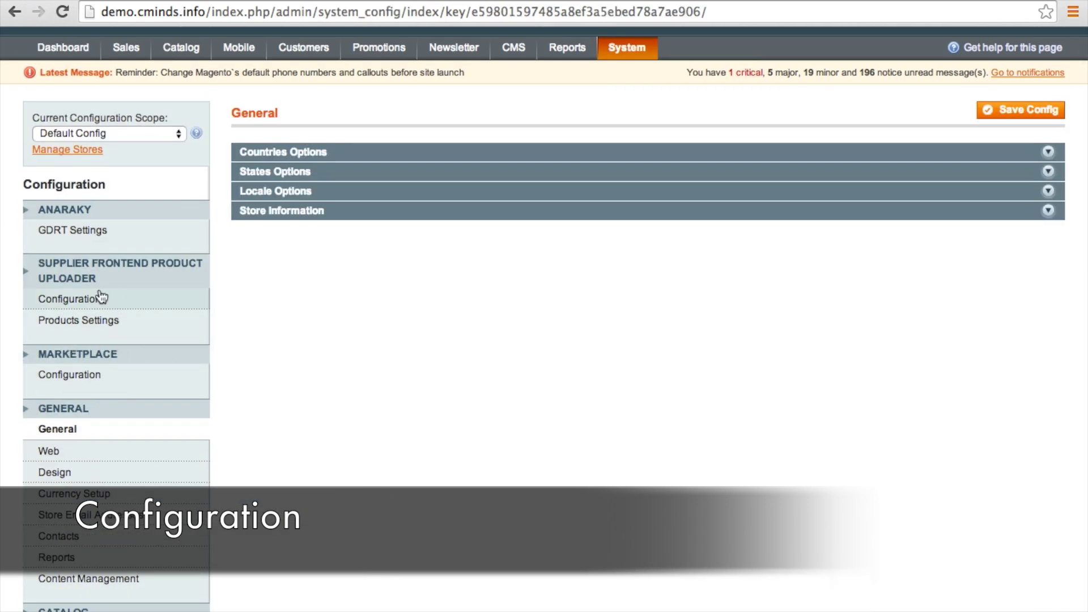
Review the uploader's General settings, keeping the module enabled and customer group selection at registration off
click(68, 302)
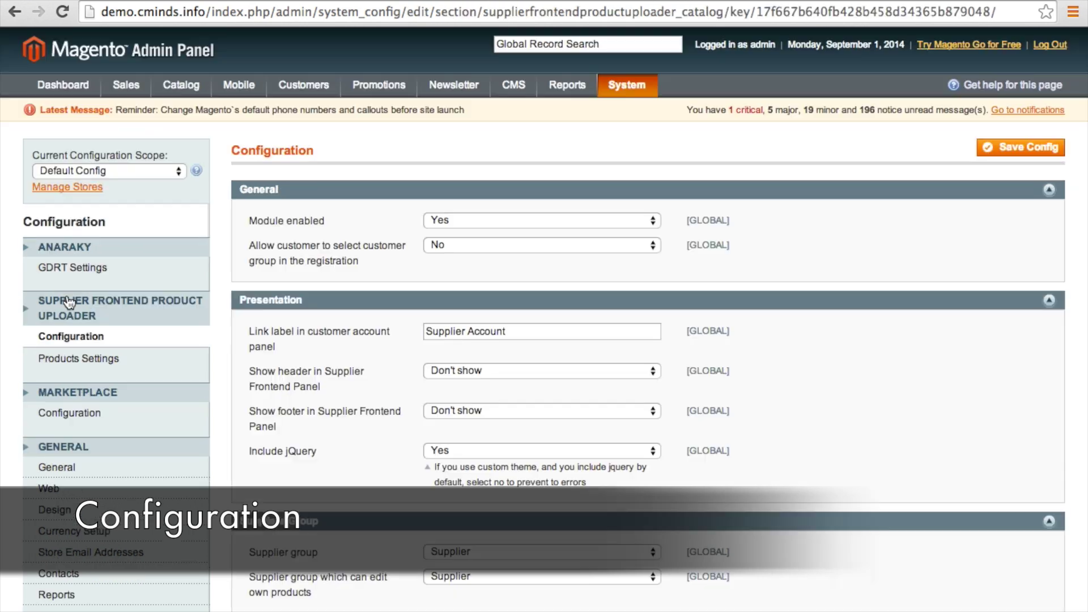
click(495, 220)
click(496, 220)
click(472, 241)
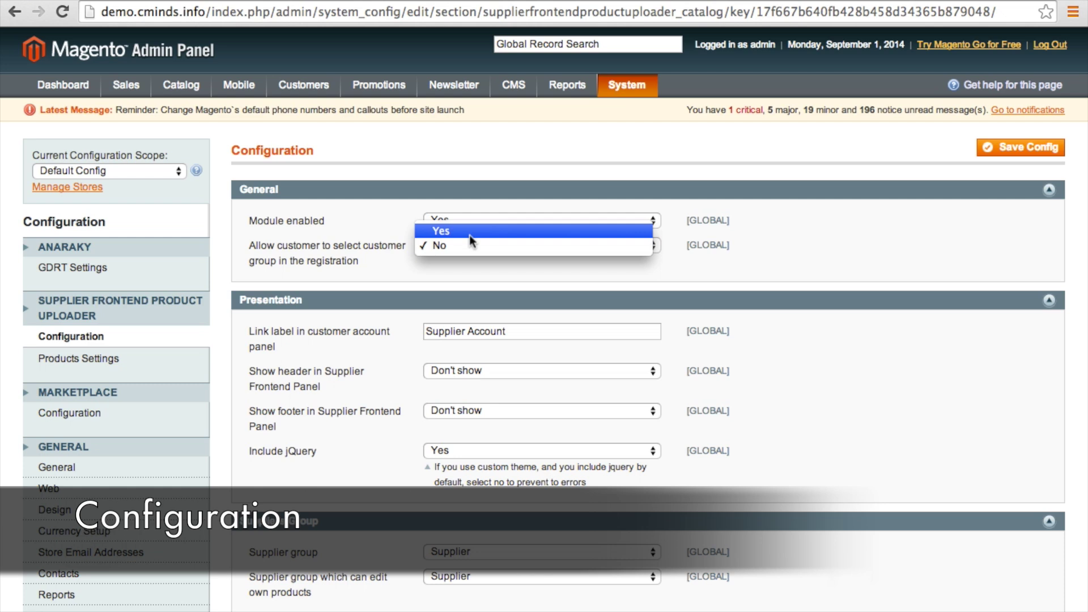
click(467, 244)
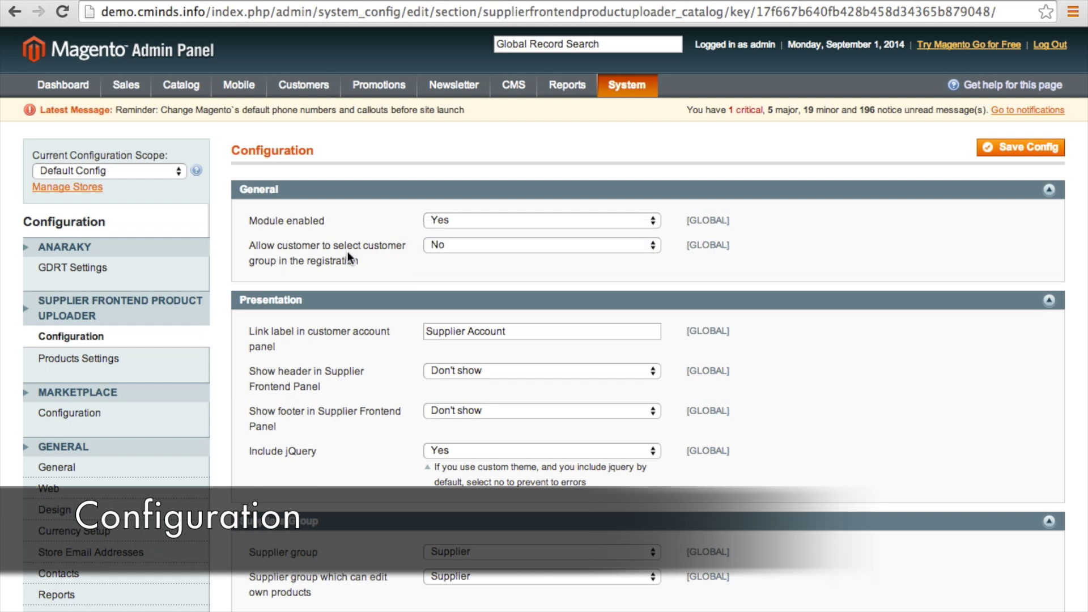
scroll(407, 371, down, 3)
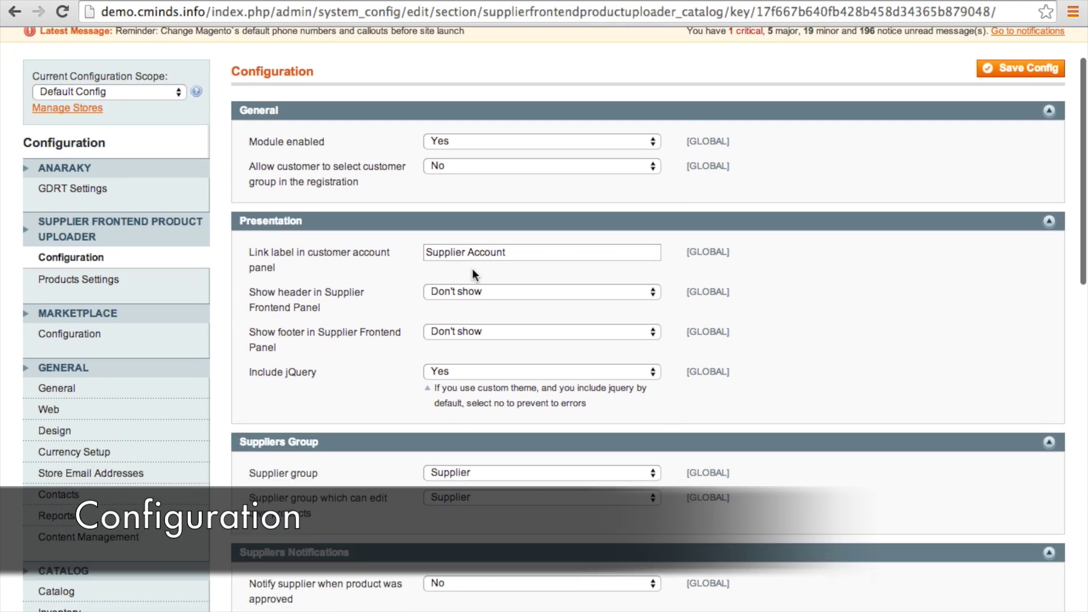
drag(516, 258, 462, 252)
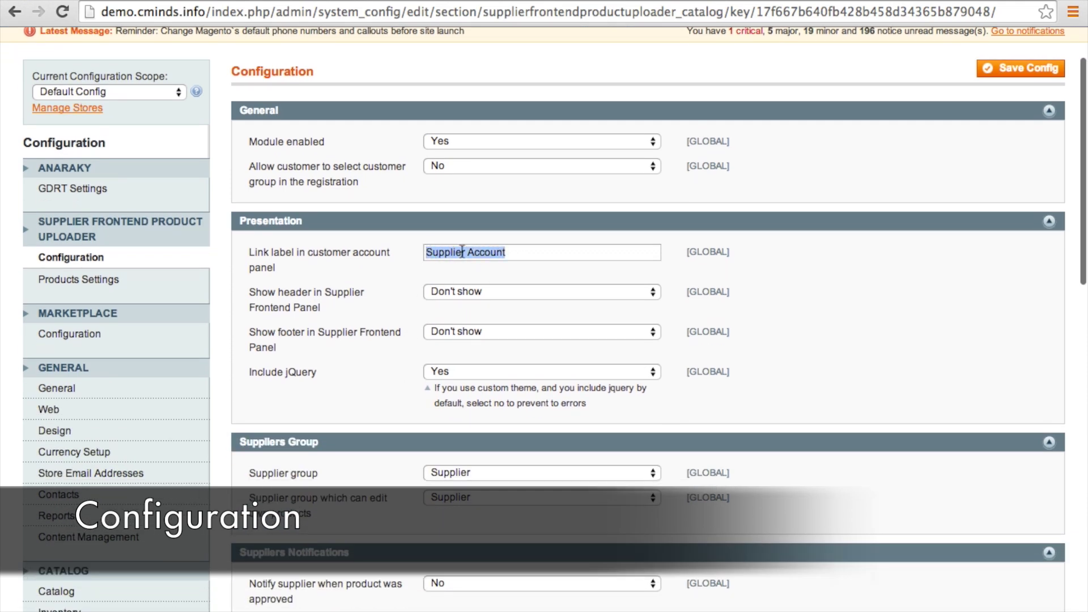
click(461, 253)
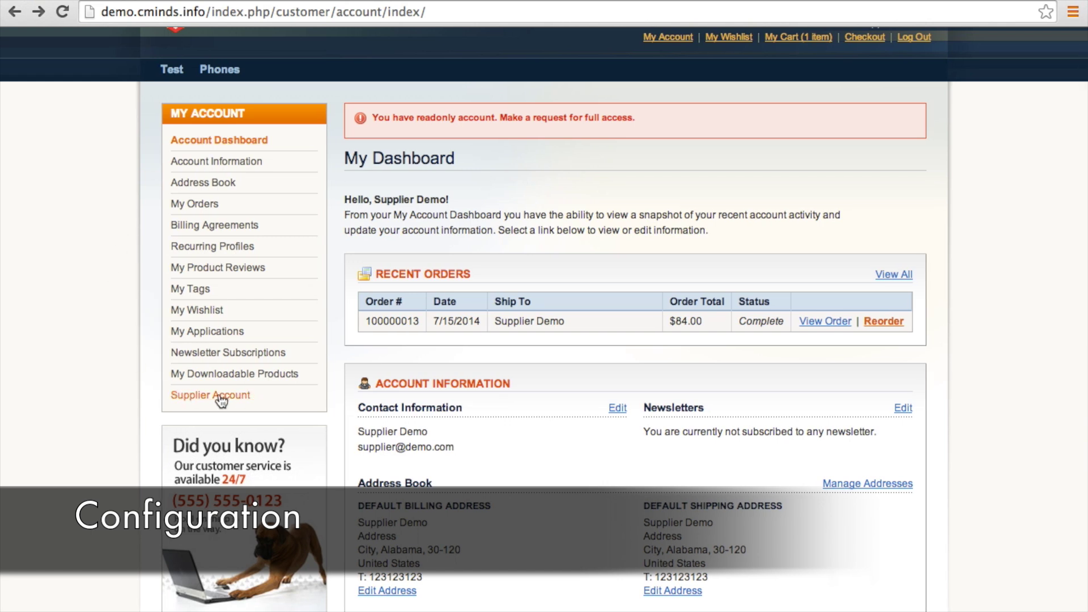
Go to the Supplier Account dashboard from the My Account sidebar
click(196, 395)
scroll(376, 219, down, 2)
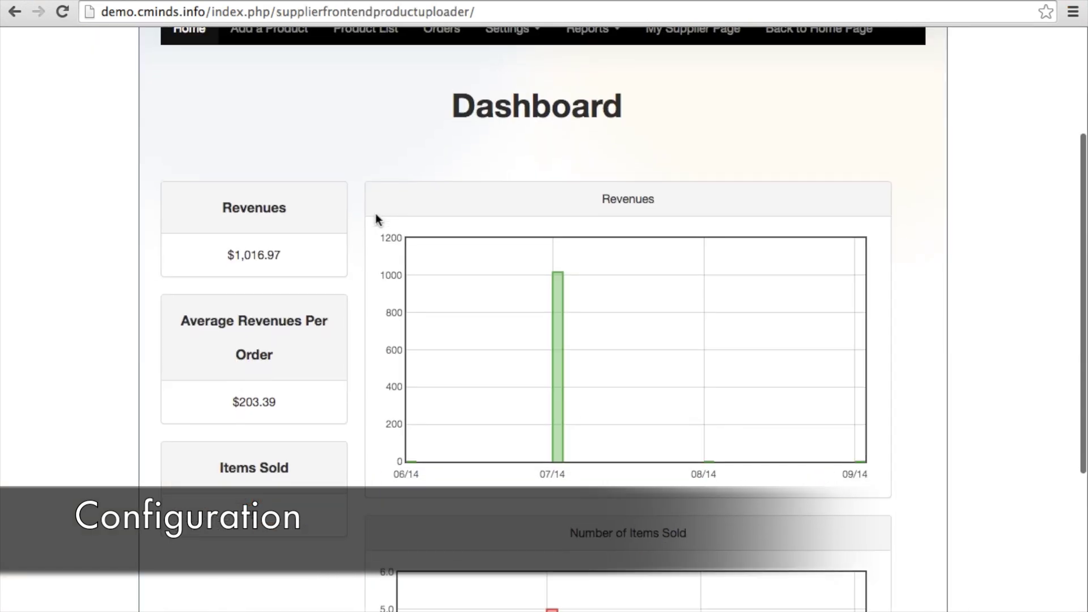
scroll(375, 220, down, 1)
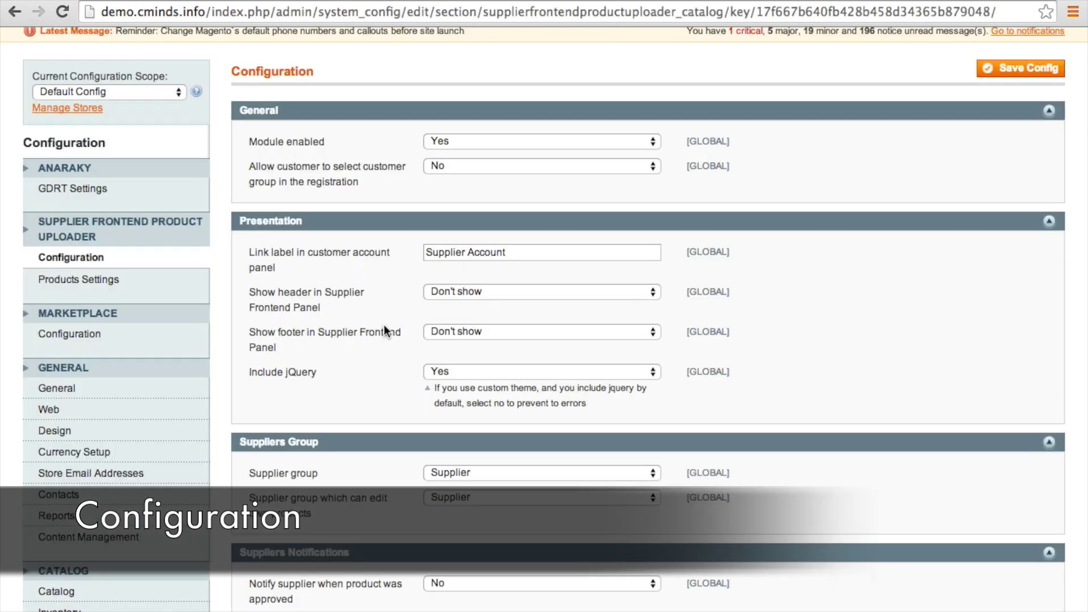
scroll(383, 324, down, 1)
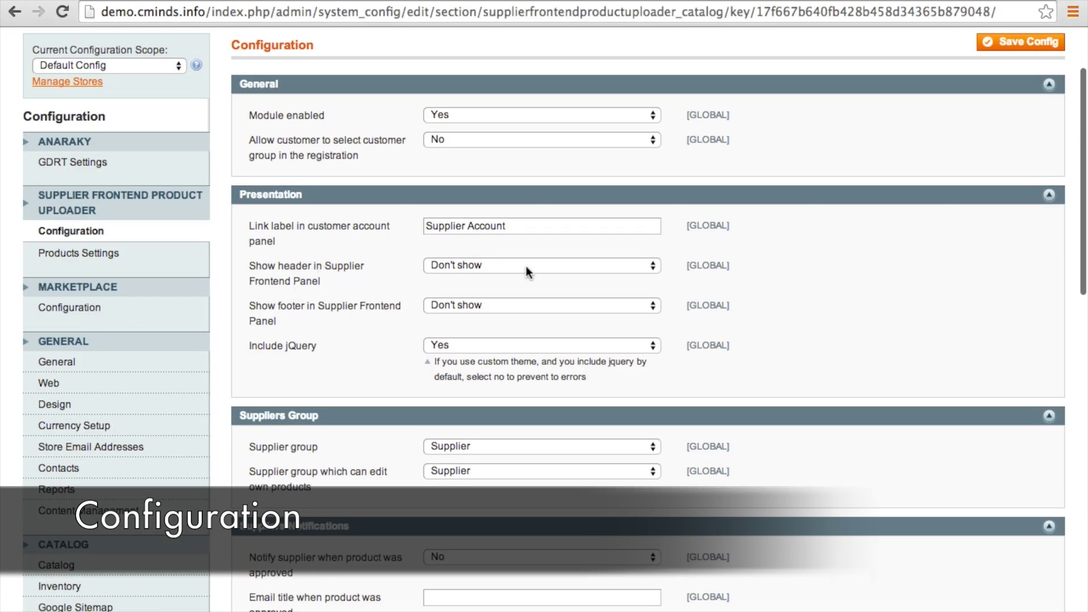
Set Show header and Show footer to Show Default and save the configuration
click(526, 267)
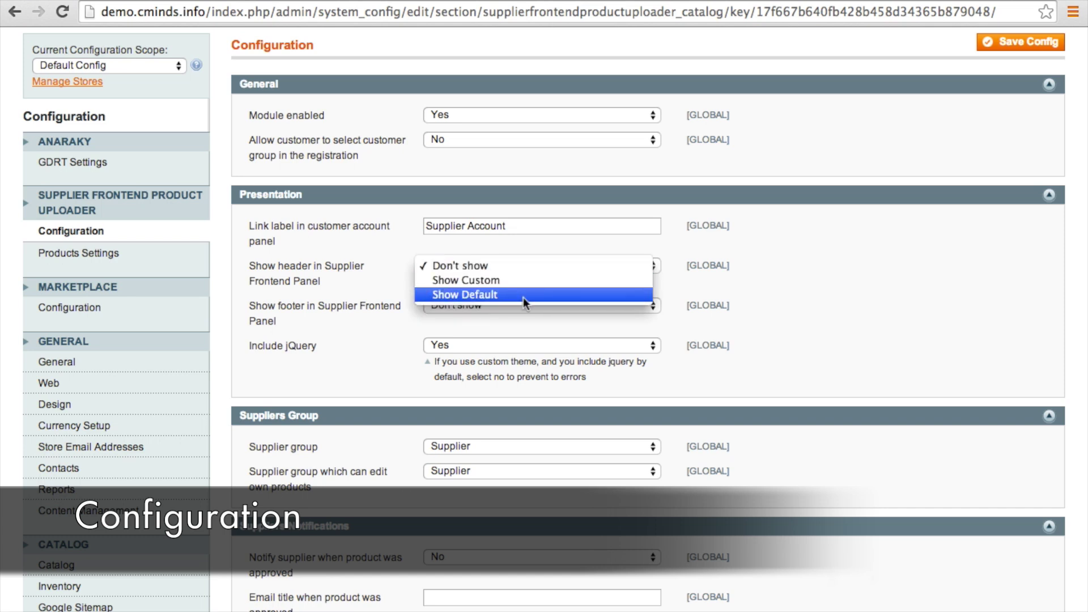
click(524, 298)
click(491, 305)
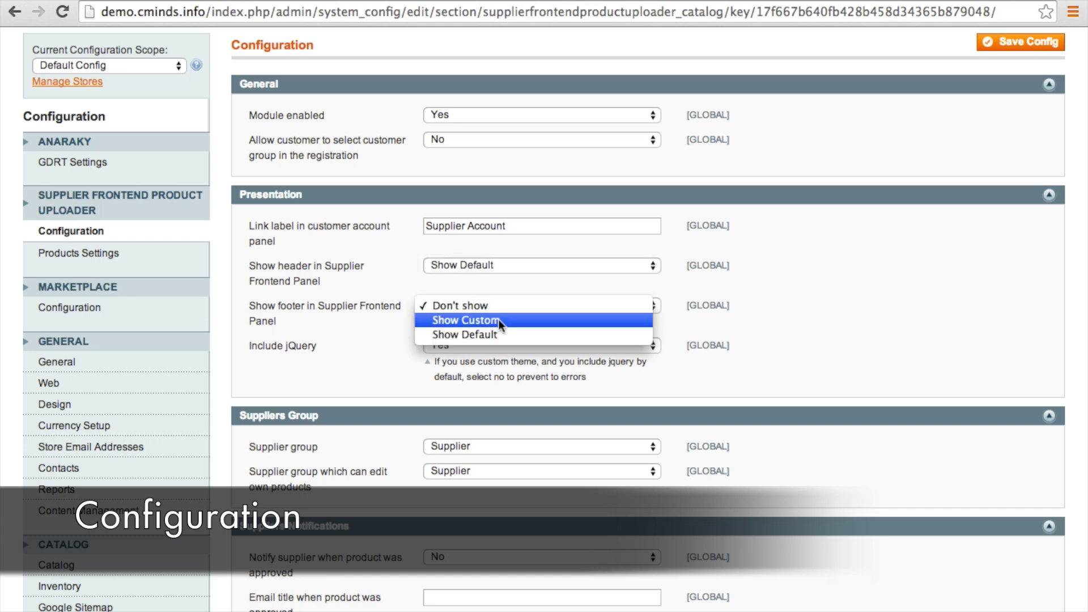
click(510, 335)
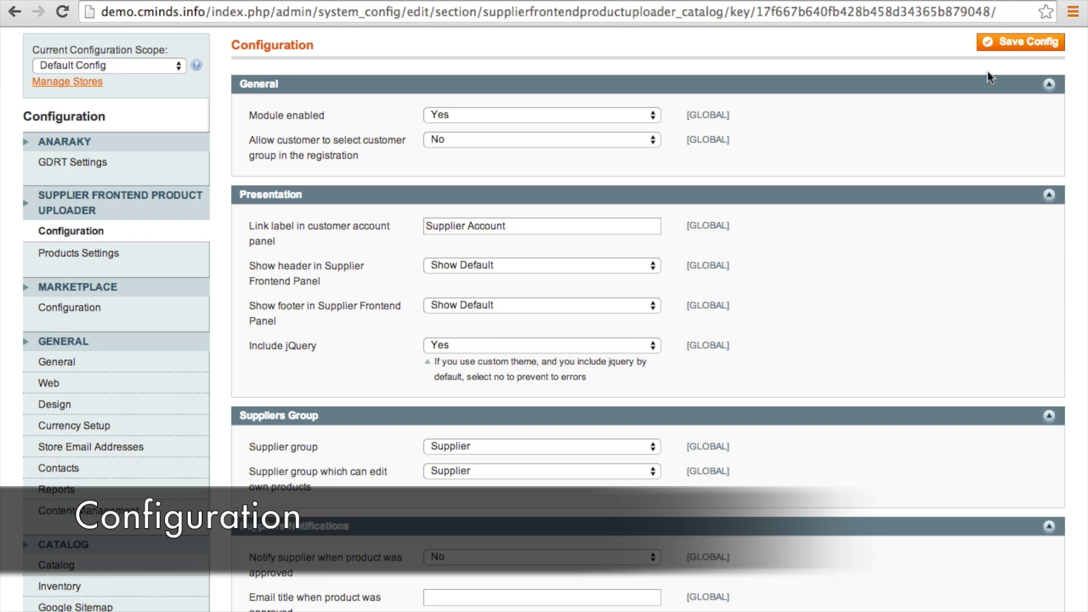
click(1004, 50)
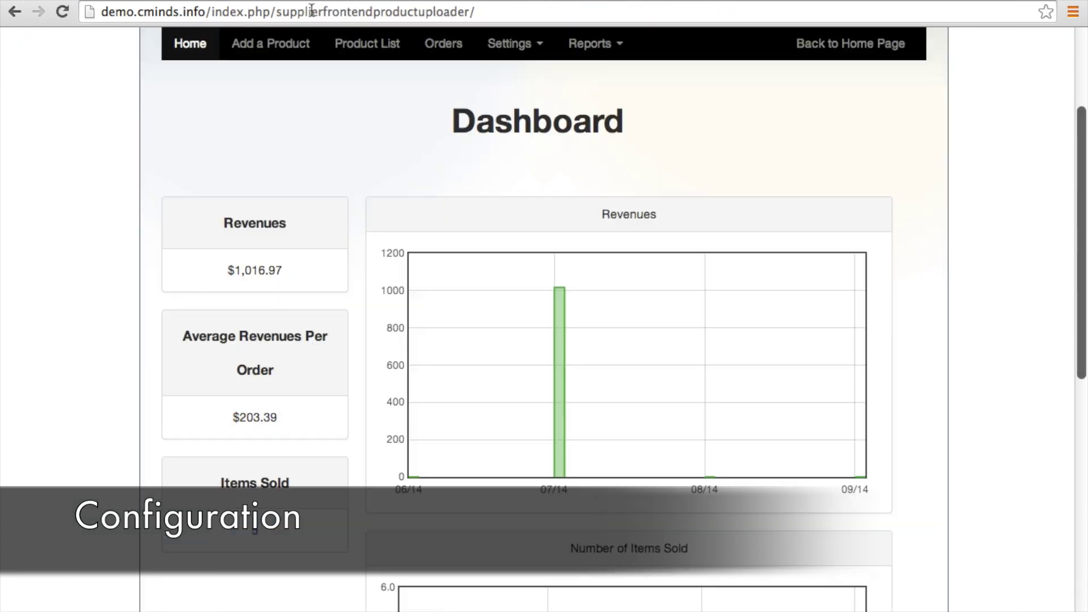
scroll(996, 366, down, 3)
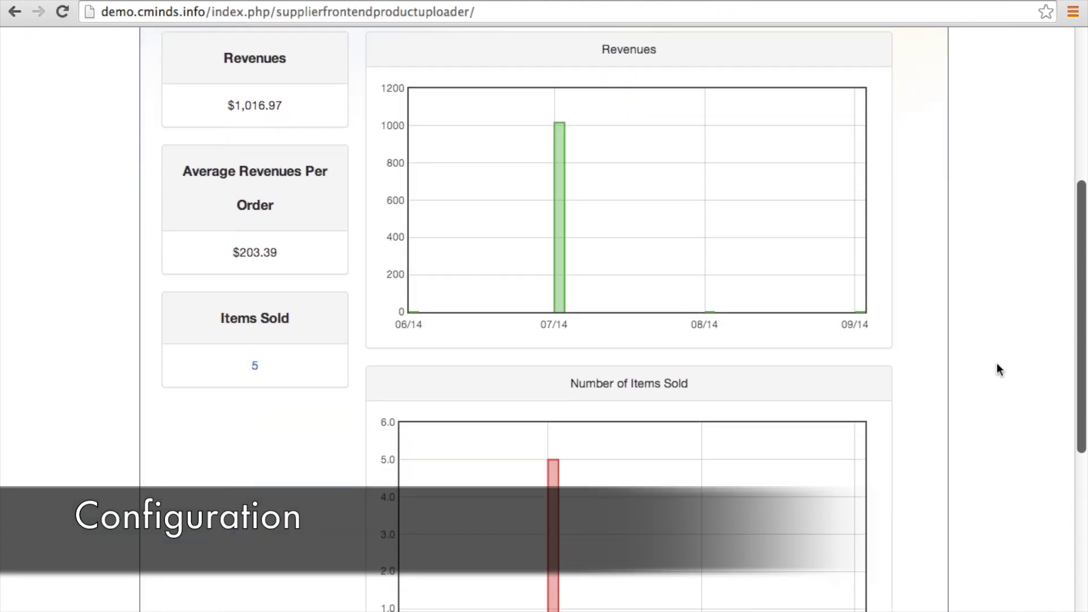
scroll(997, 367, down, 2)
scroll(997, 363, down, 3)
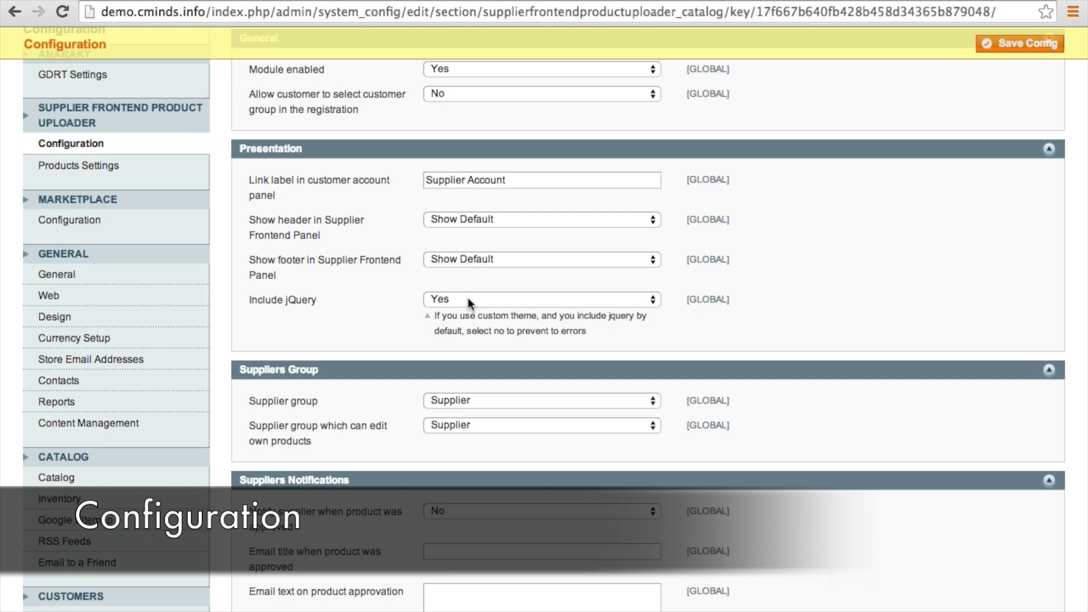
click(467, 298)
click(466, 300)
scroll(845, 436, down, 3)
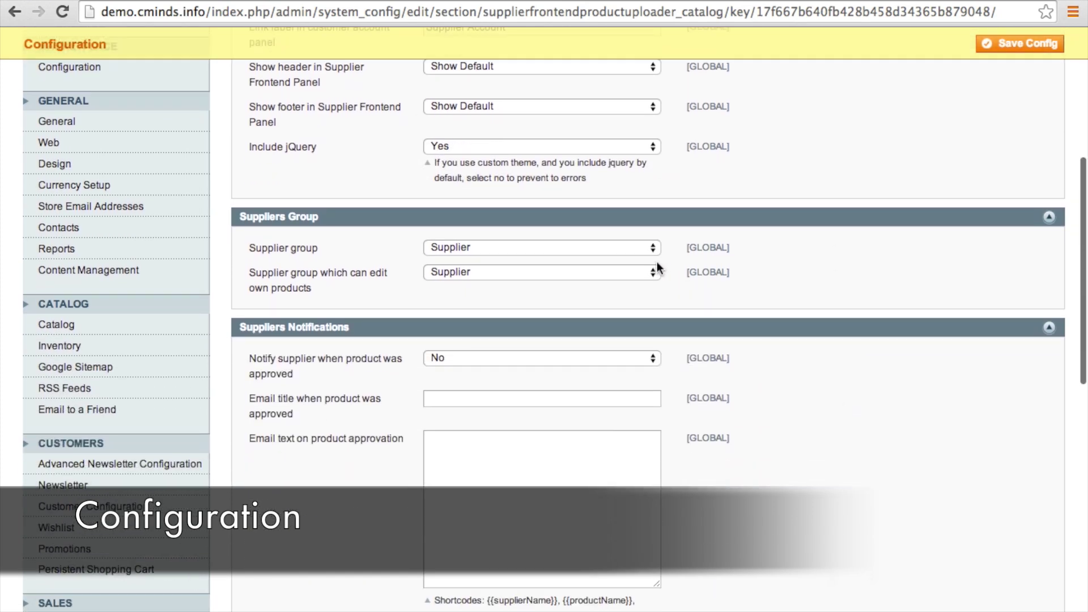
click(635, 246)
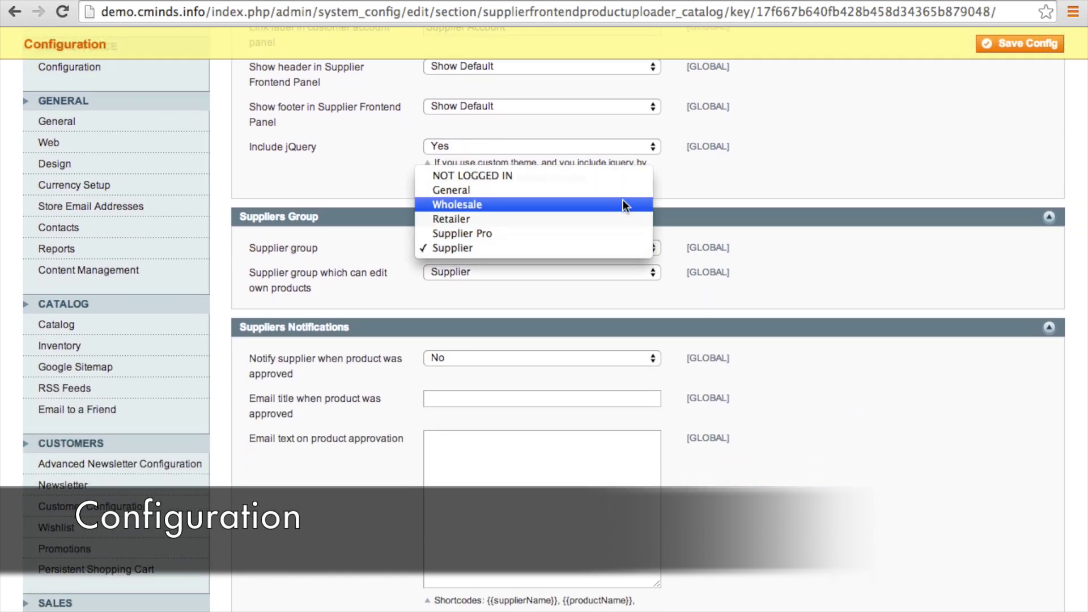
click(609, 247)
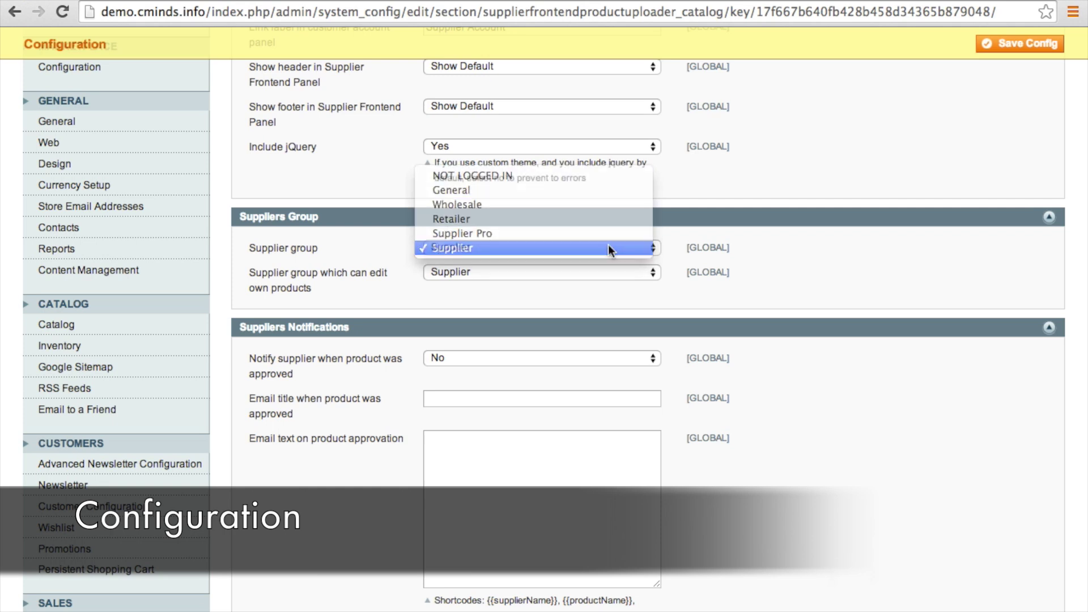
click(642, 273)
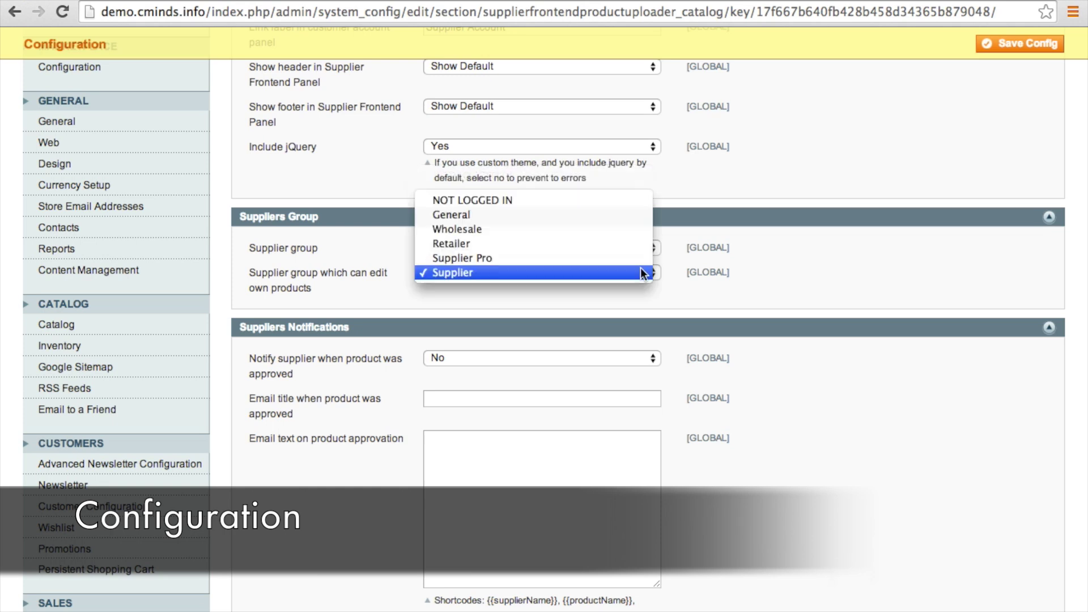
click(612, 273)
scroll(776, 442, down, 1)
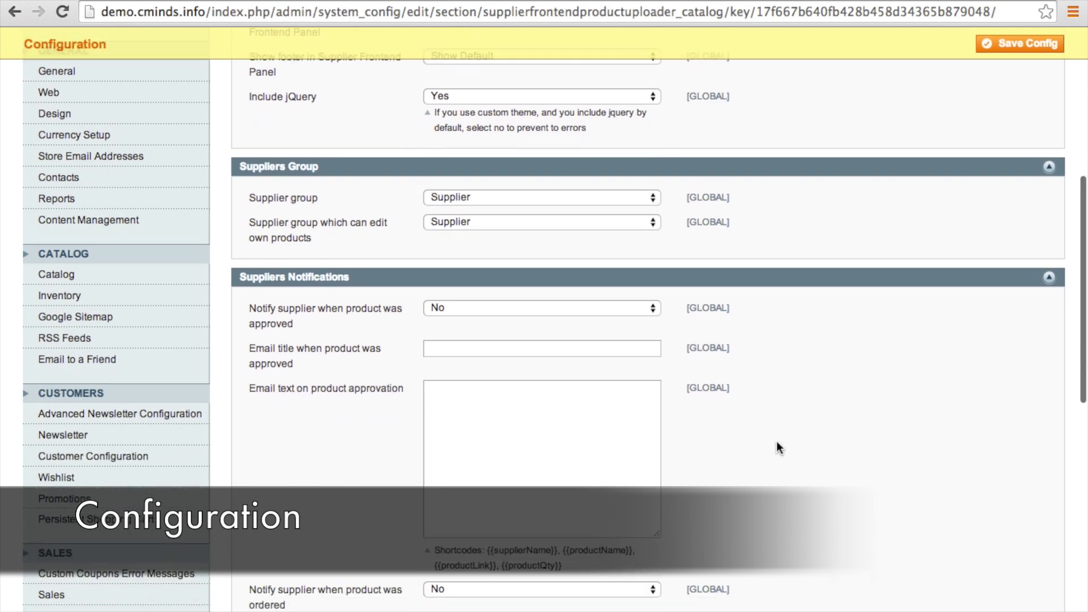
scroll(776, 441, down, 1)
scroll(777, 441, down, 3)
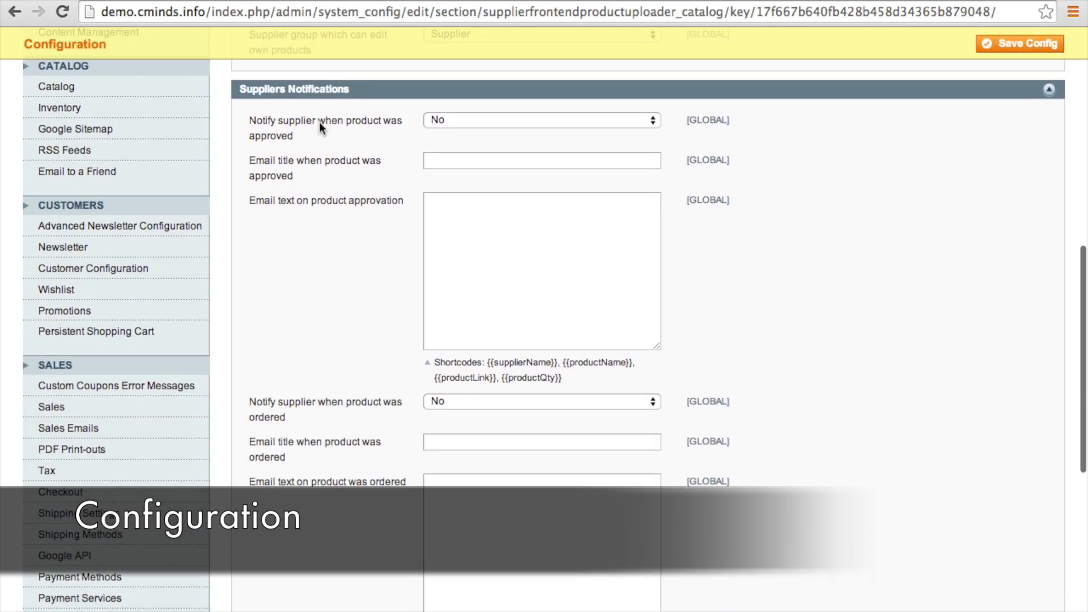
Draft the product-approved email body with the {{supplierName}}, {{productName}} and {{productQty}} shortcodes
click(453, 127)
click(481, 160)
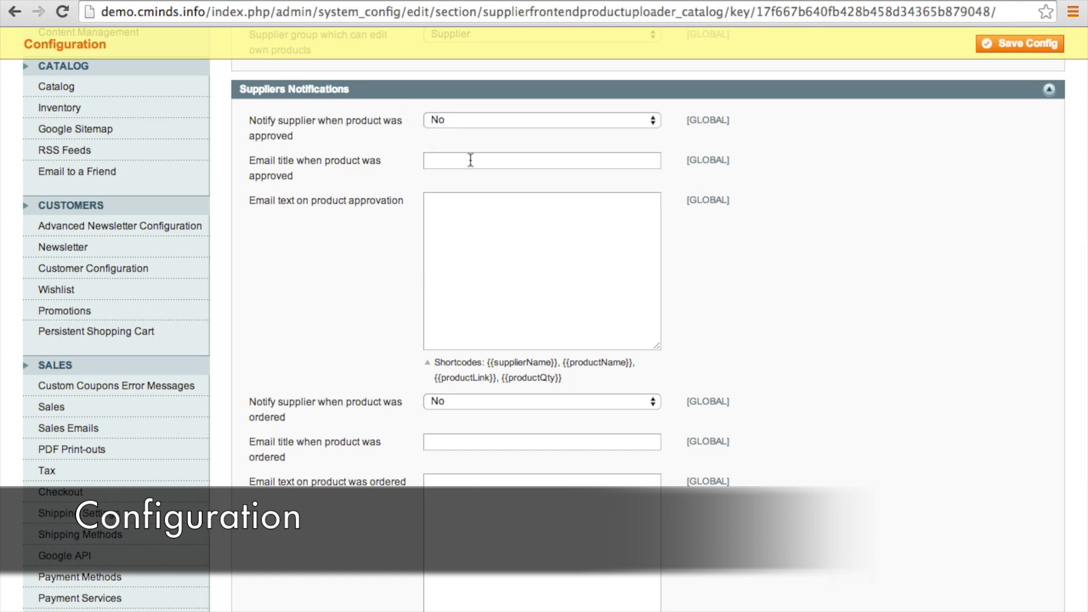
text(Product Approved!)
click(481, 220)
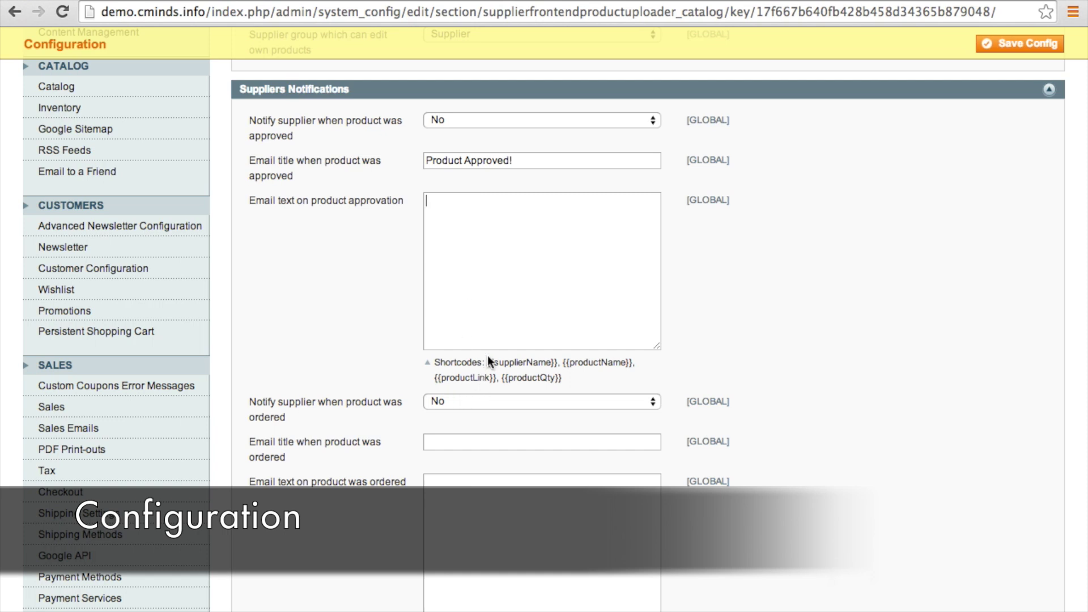
drag(488, 362, 558, 366)
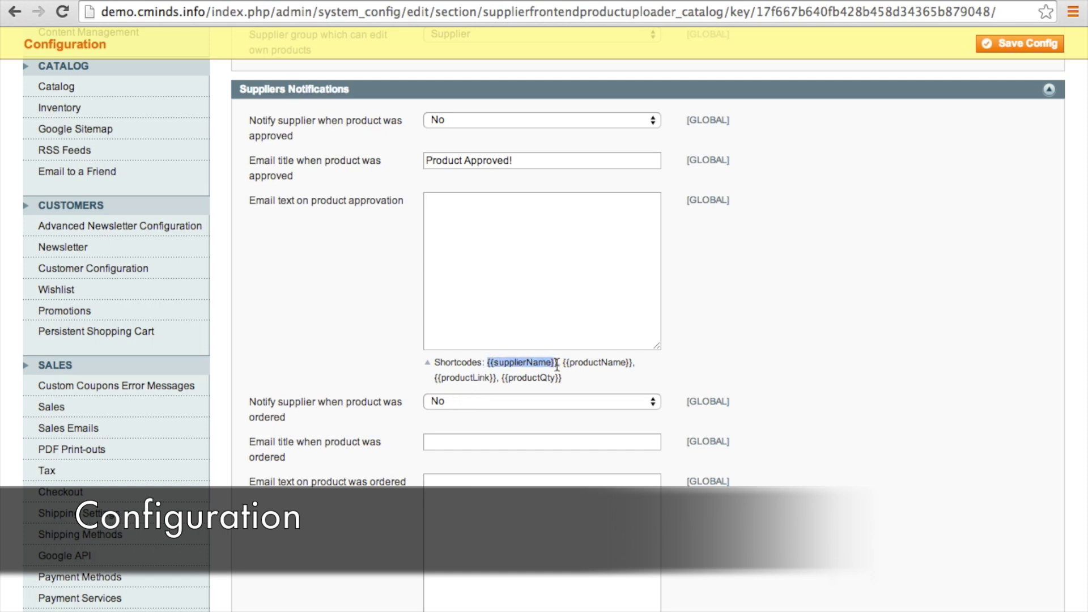
key(ctrl+c)
click(494, 246)
text(Dear)
key(ctrl+v)
text(,  Your)
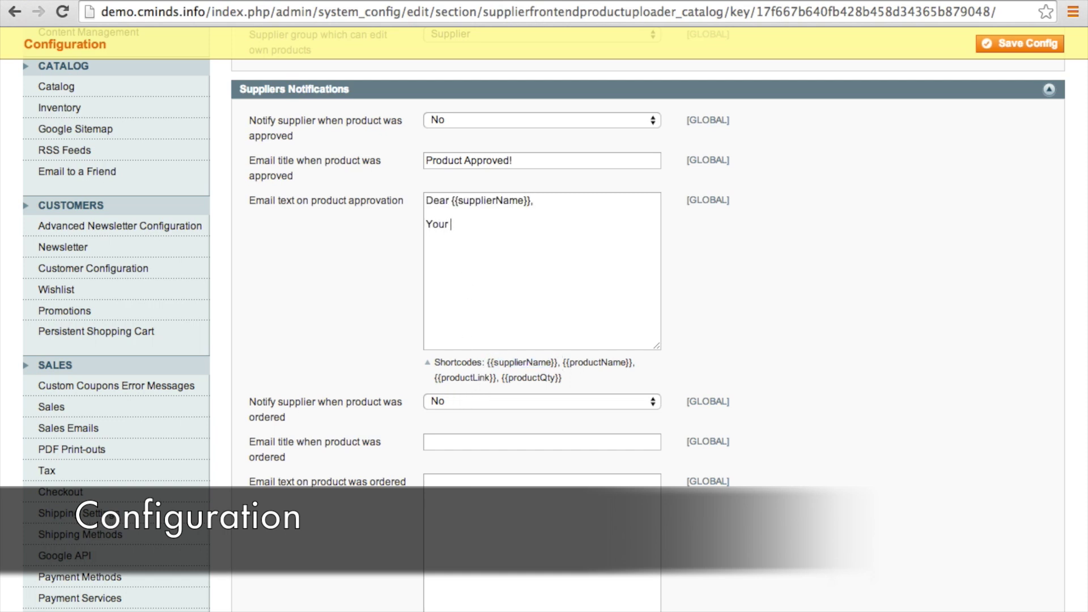
drag(562, 362, 633, 365)
click(493, 247)
key(ctrl+v)
text(has been approved! You have)
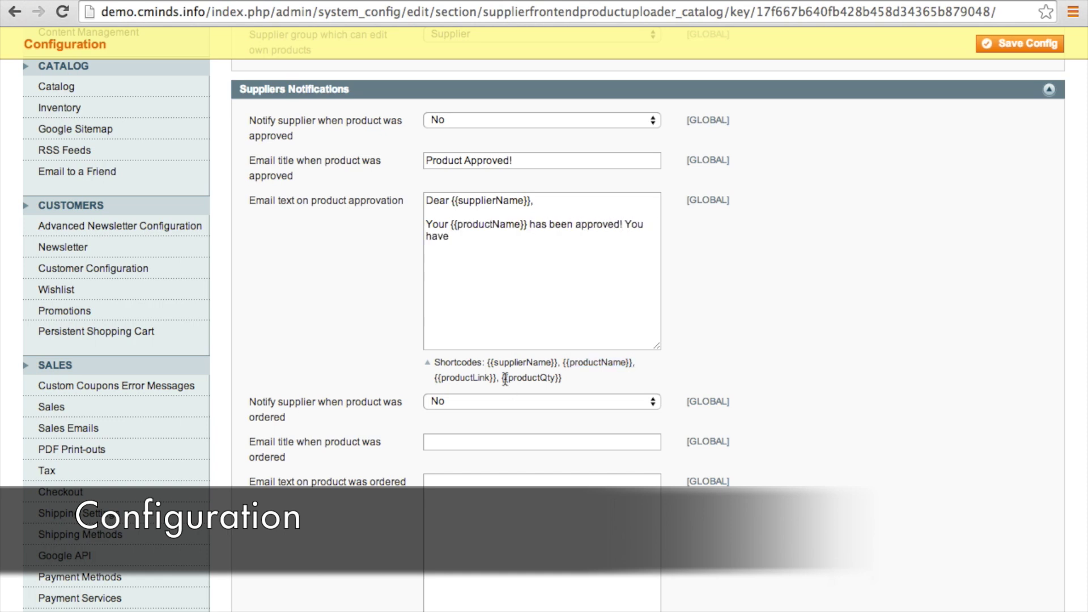
key(ctrl+c)
key(ctrl+v)
drag(503, 378, 633, 364)
click(535, 244)
key(ctrl+v)
text(in stock.)
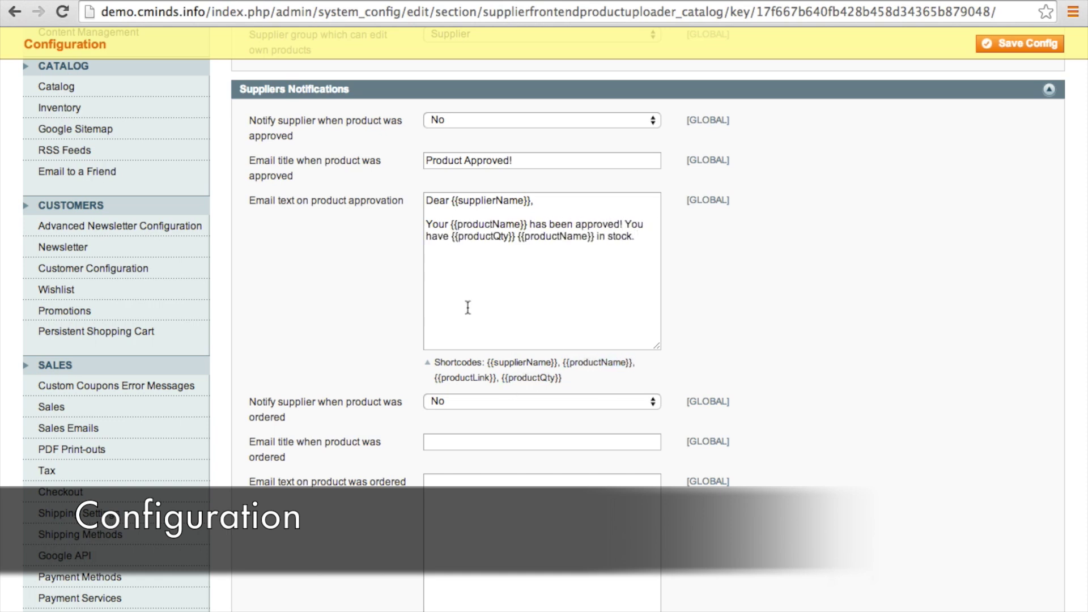
scroll(638, 374, down, 1)
scroll(638, 374, down, 2)
scroll(639, 374, down, 2)
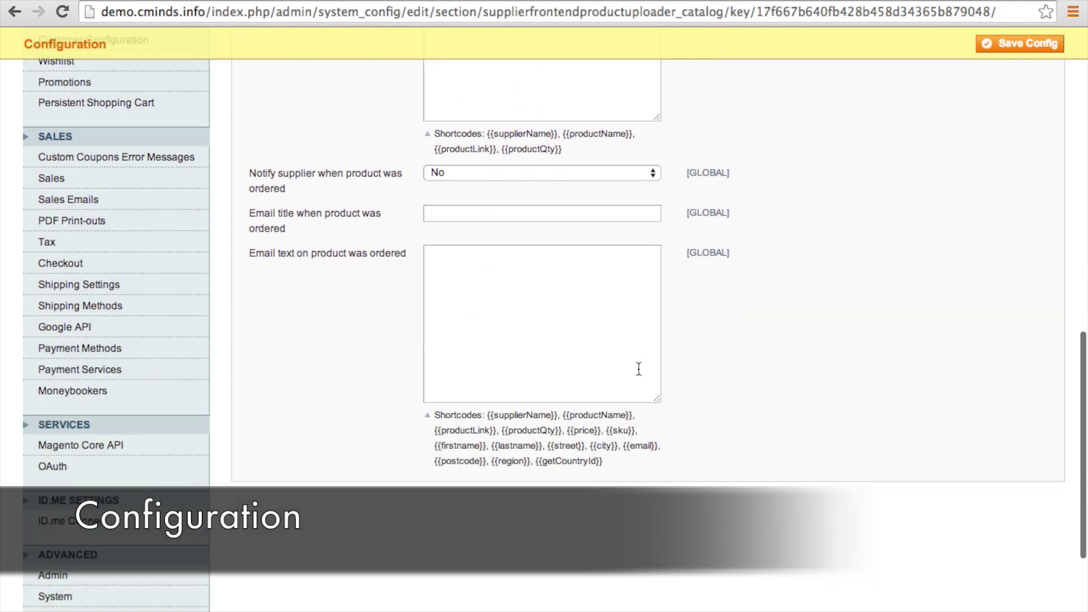
scroll(638, 374, down, 1)
scroll(638, 367, down, 1)
Turn on supplier order notification and write its email with product, quantity, buyer address and email shortcodes
click(620, 87)
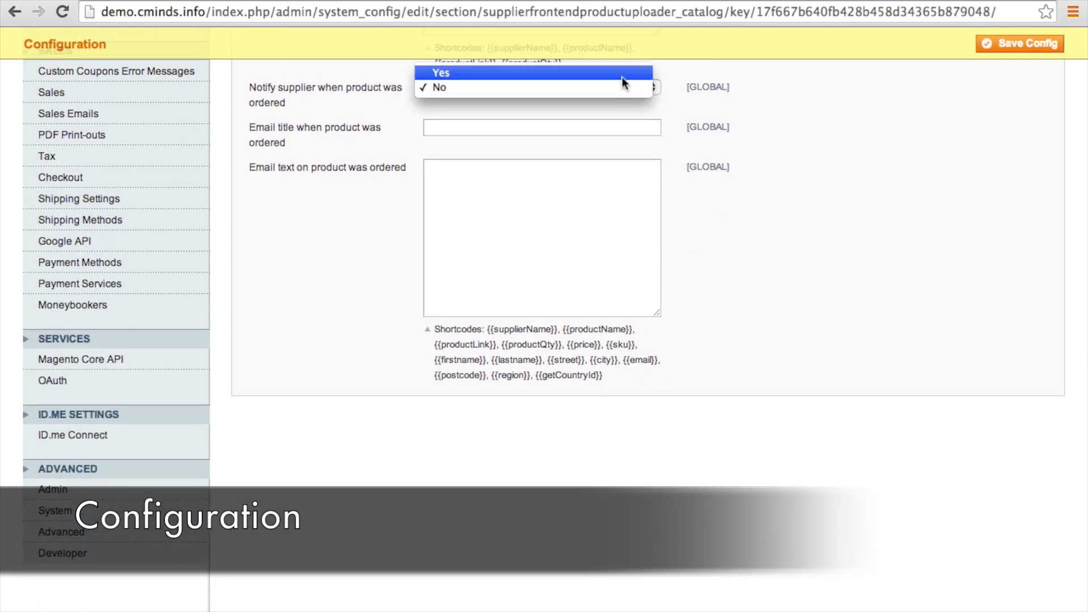
drag(432, 329, 605, 376)
click(469, 182)
text(Dear {{supplierName}},)
key(Return)
key(Return)
text(An o)
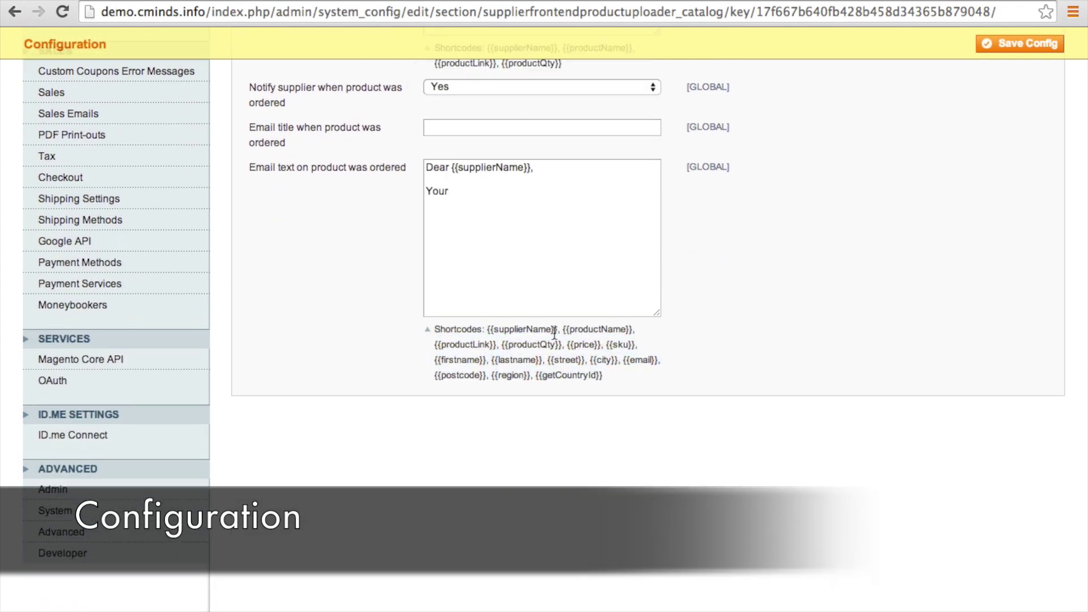
text(rder for your {{productName}} was placed.)
click(504, 192)
text({{productQty}})
key(End)
key(BackSpace)
text(totaling )
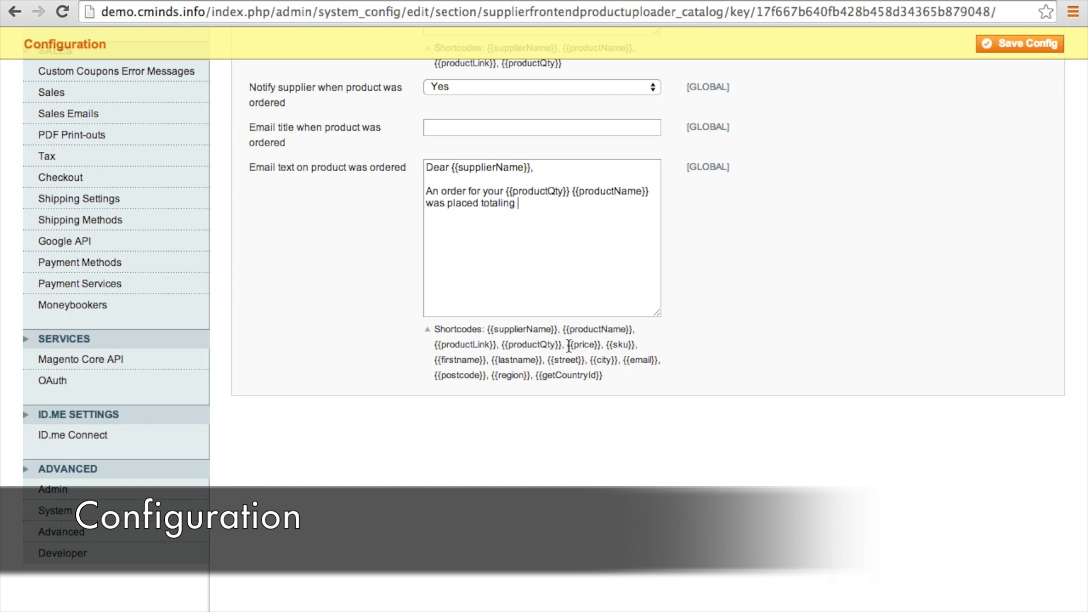
text({{price}} by {{firstname}} {{lastname}}.)
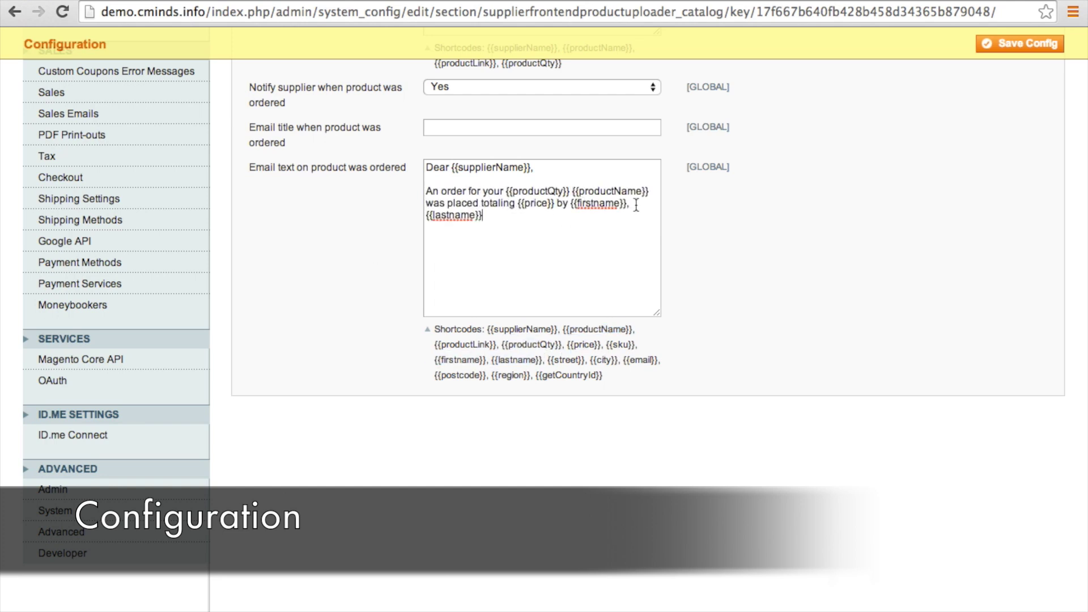
drag(547, 357, 600, 374)
key(Return)
key(Return)
text({{street}}, {{city}}, {{postcode}}, {{region}}, {{getCountryId}})
key(Return)
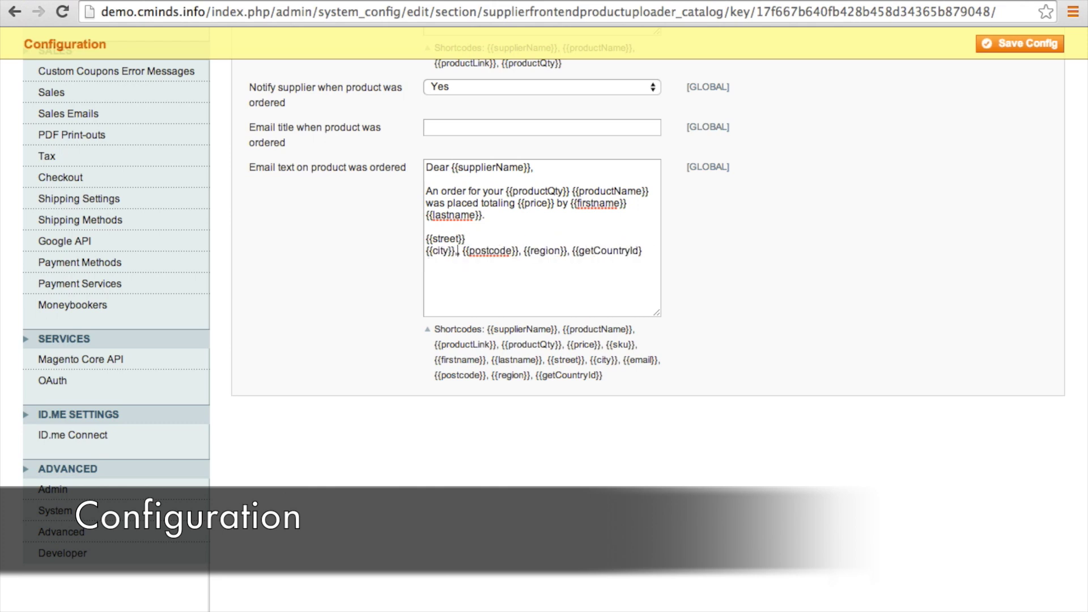
text({{email}})
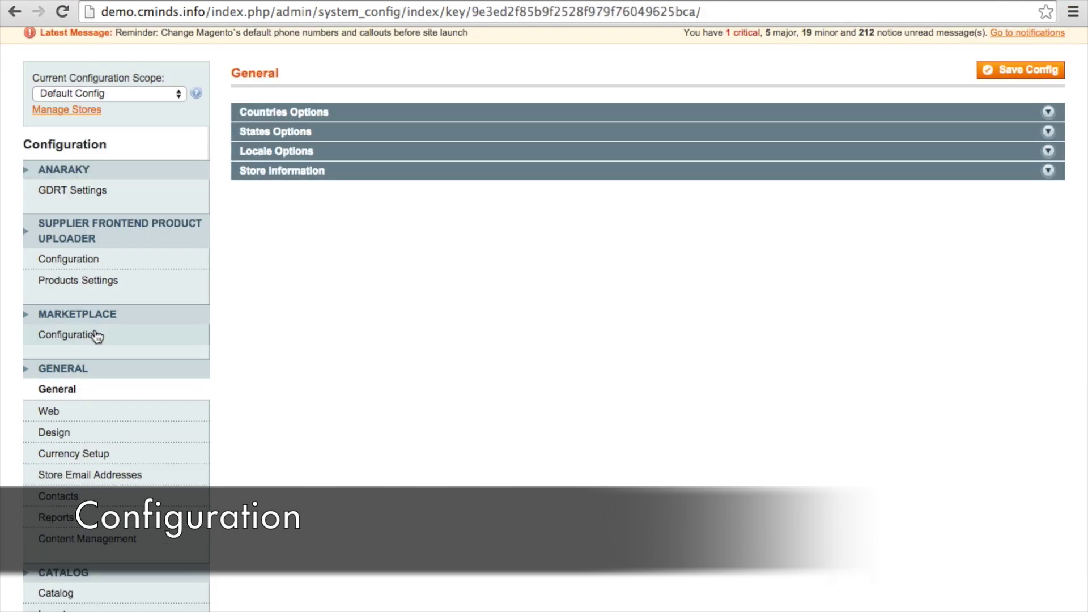
Review marketplace settings, keeping customer shipment emails and supplier shipping-cost management enabled
click(96, 337)
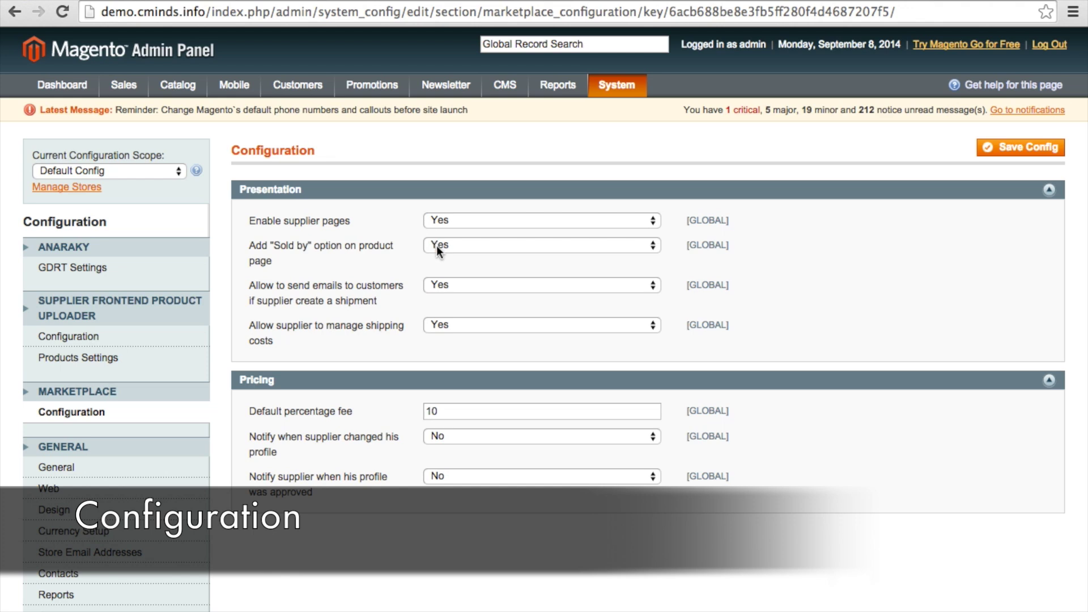
click(442, 290)
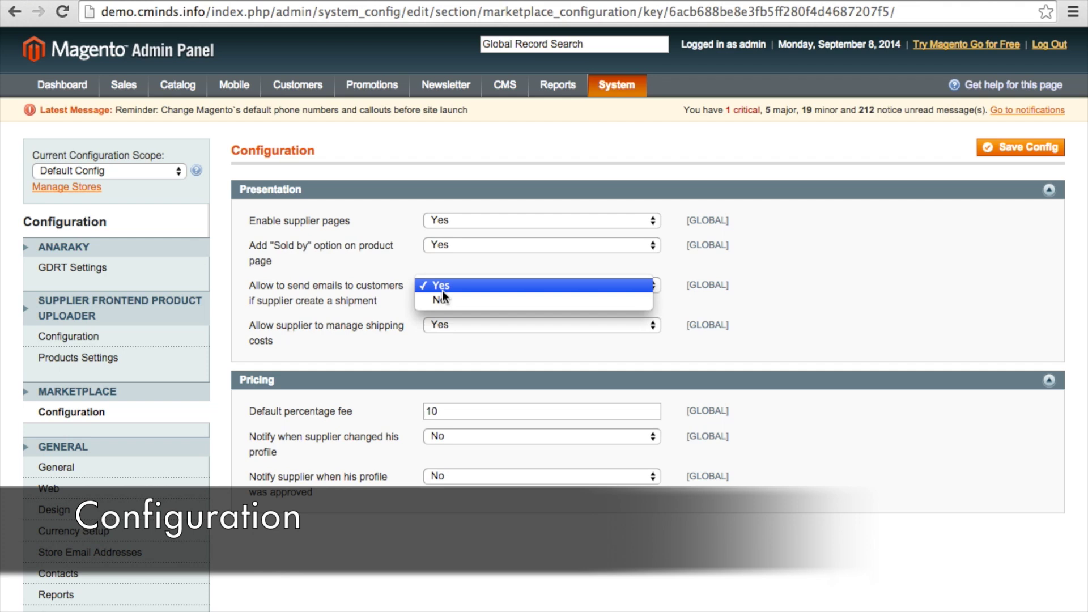
click(443, 290)
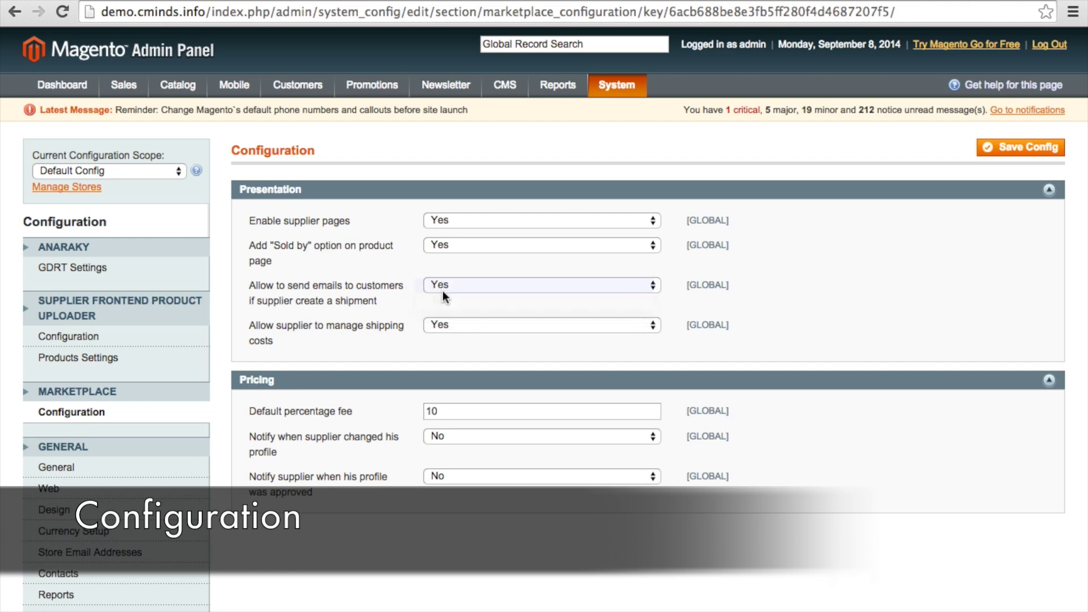
click(445, 324)
click(444, 324)
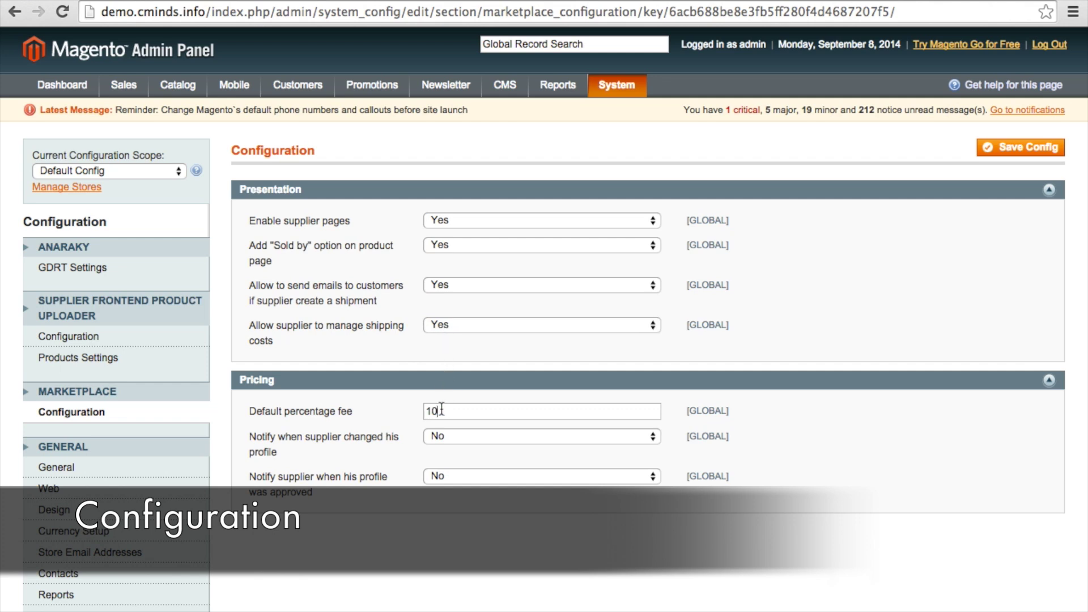
Keep the default percentage fee at 10 and profile change notifications off
drag(437, 411, 418, 413)
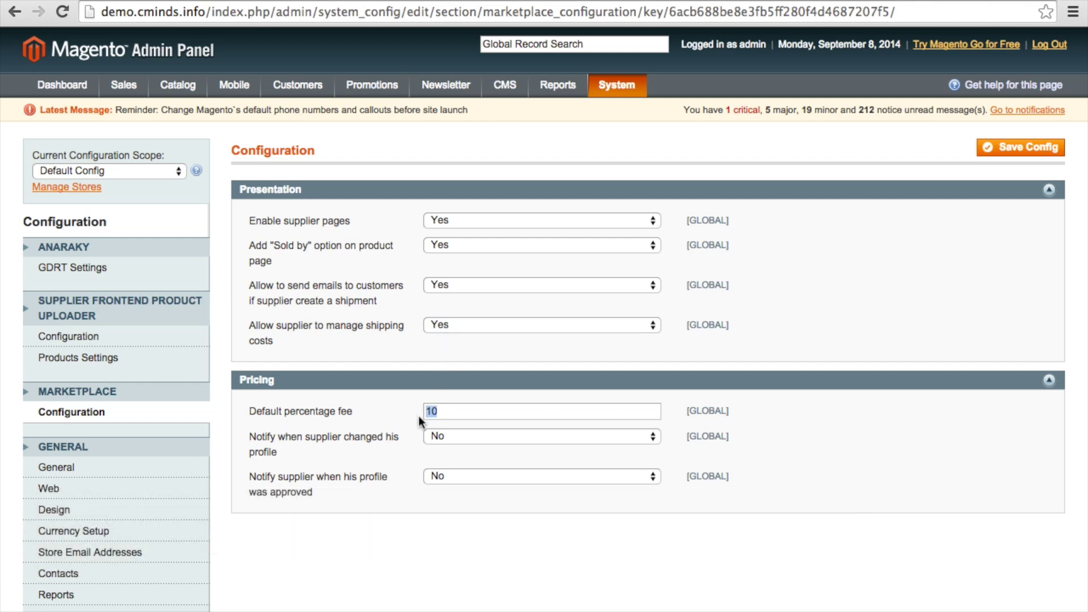
click(443, 413)
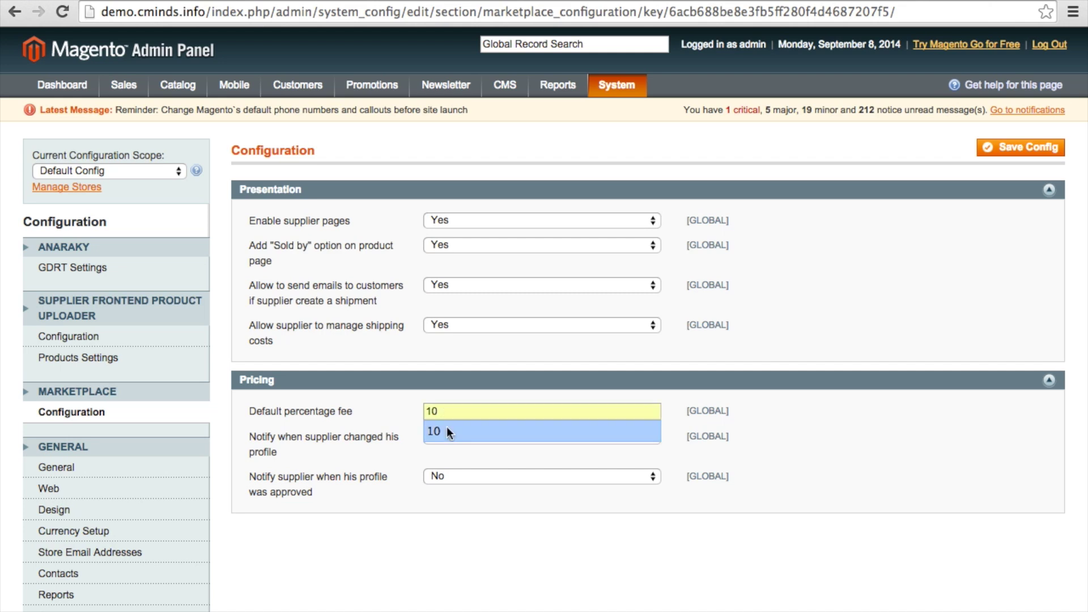
click(447, 431)
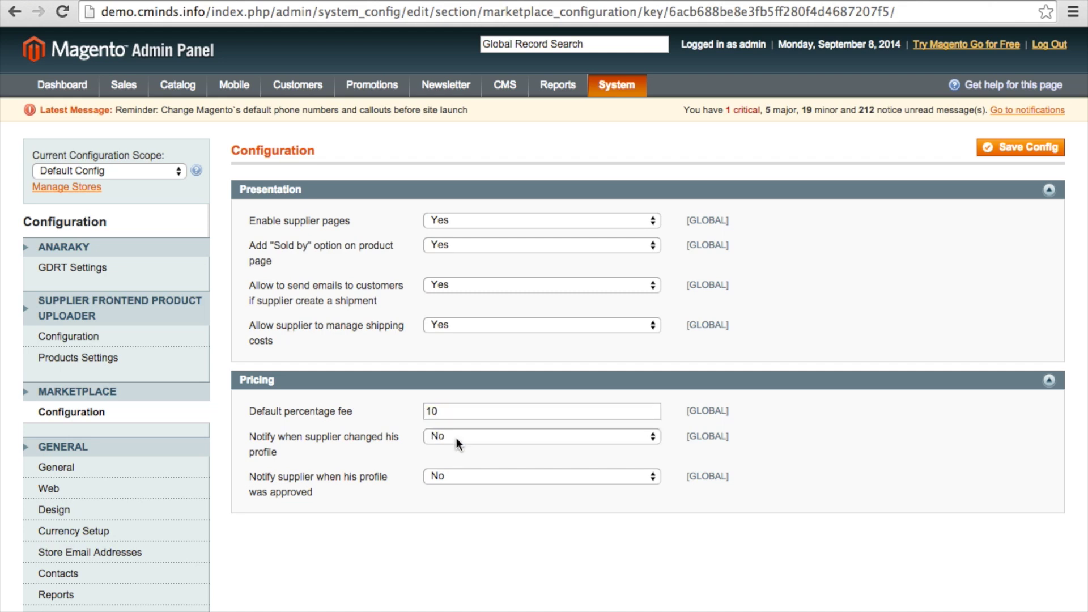
click(457, 437)
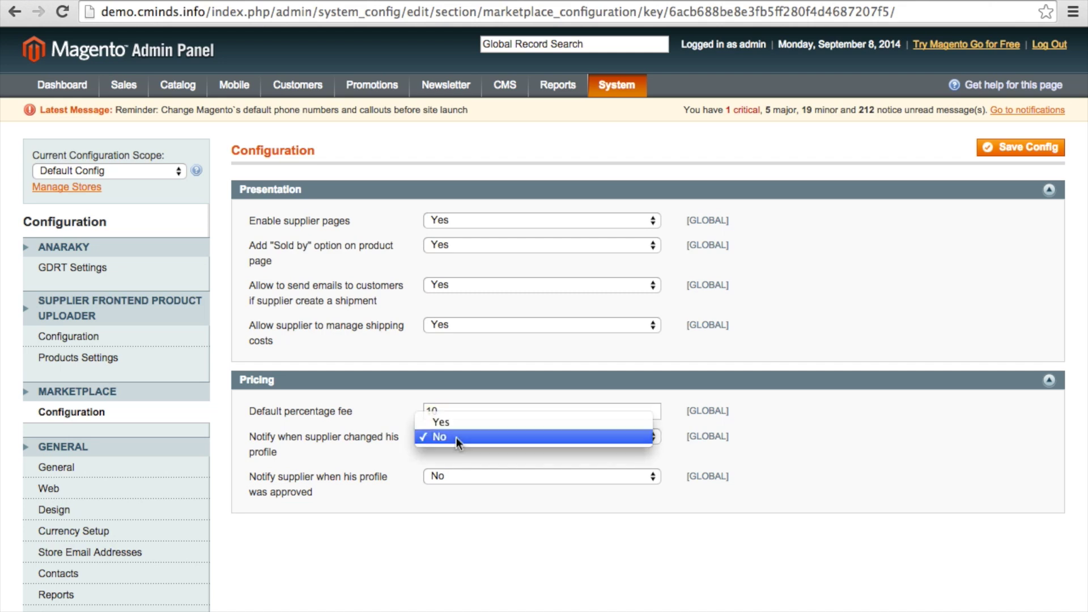
click(465, 478)
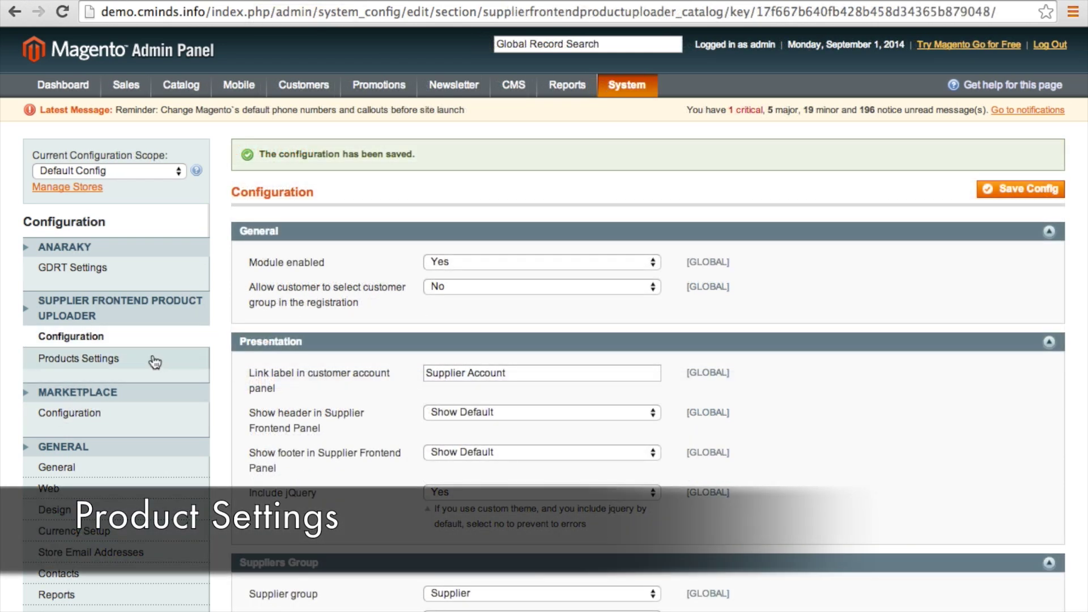
Review Products Settings, keeping the uploader attribute set, 3 images, Taxable Goods class and supplier-defined SKUs
click(145, 366)
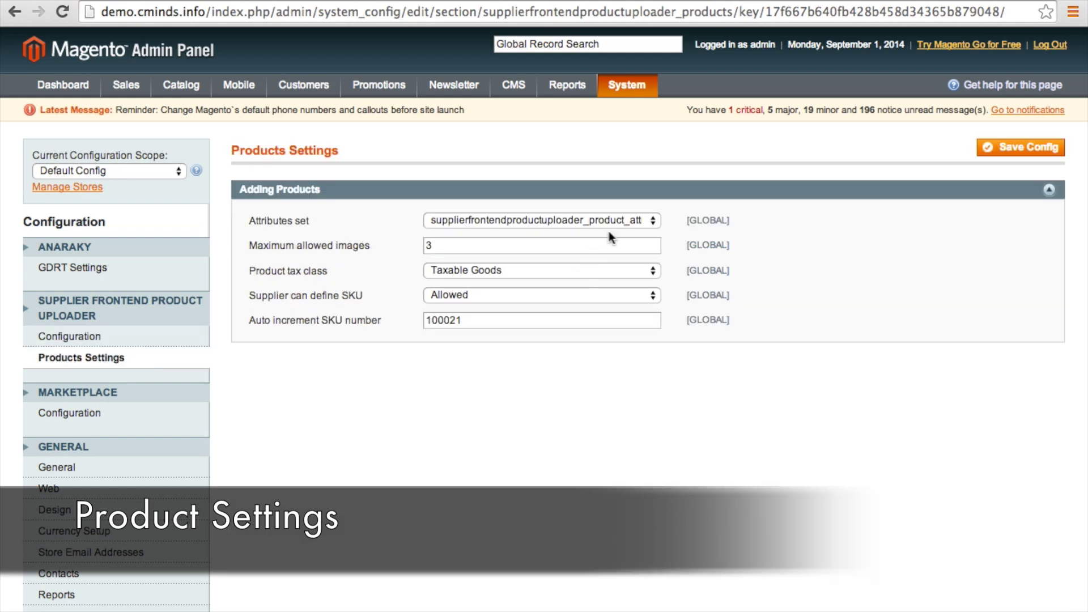
click(609, 224)
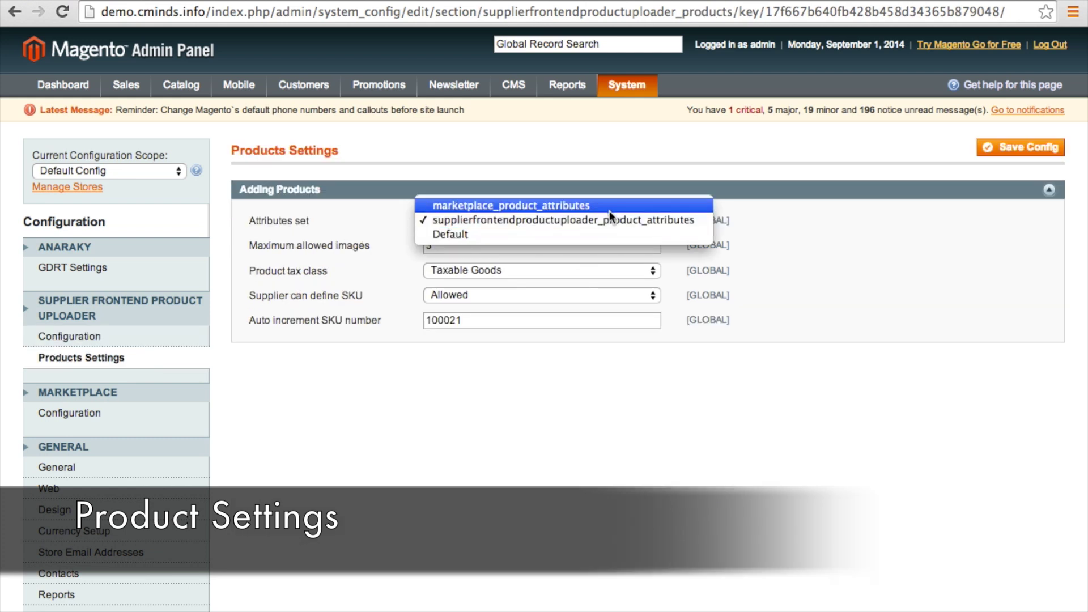
click(609, 222)
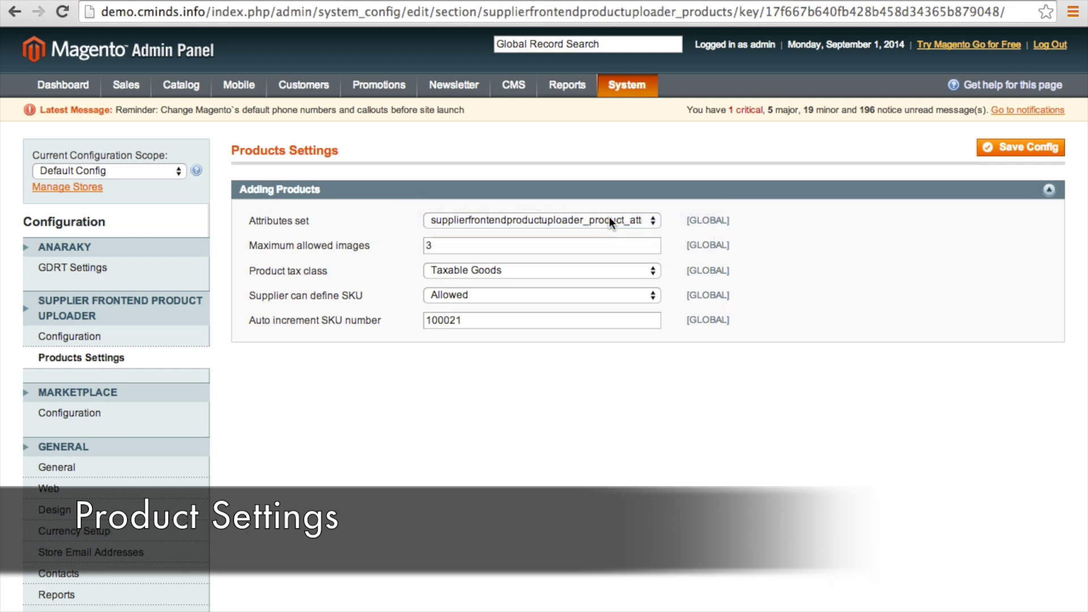
double_click(427, 245)
click(507, 271)
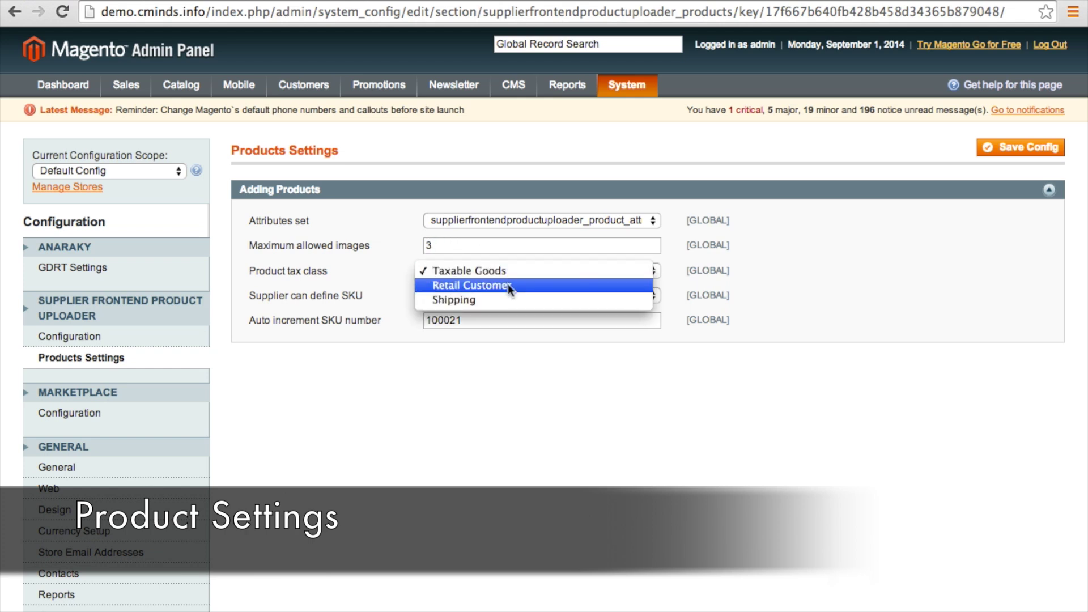
click(505, 271)
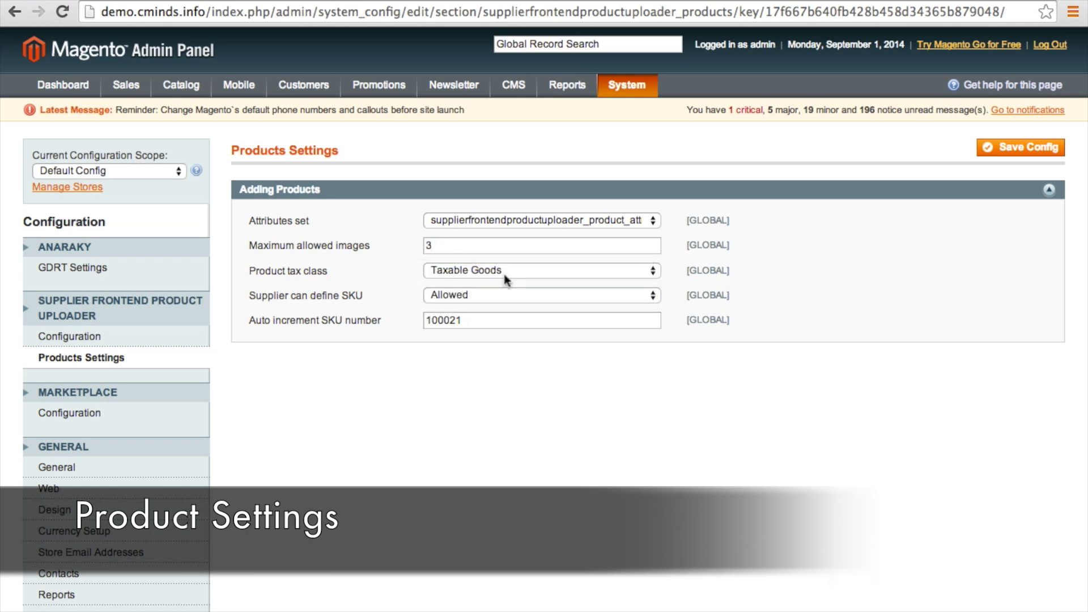
click(458, 299)
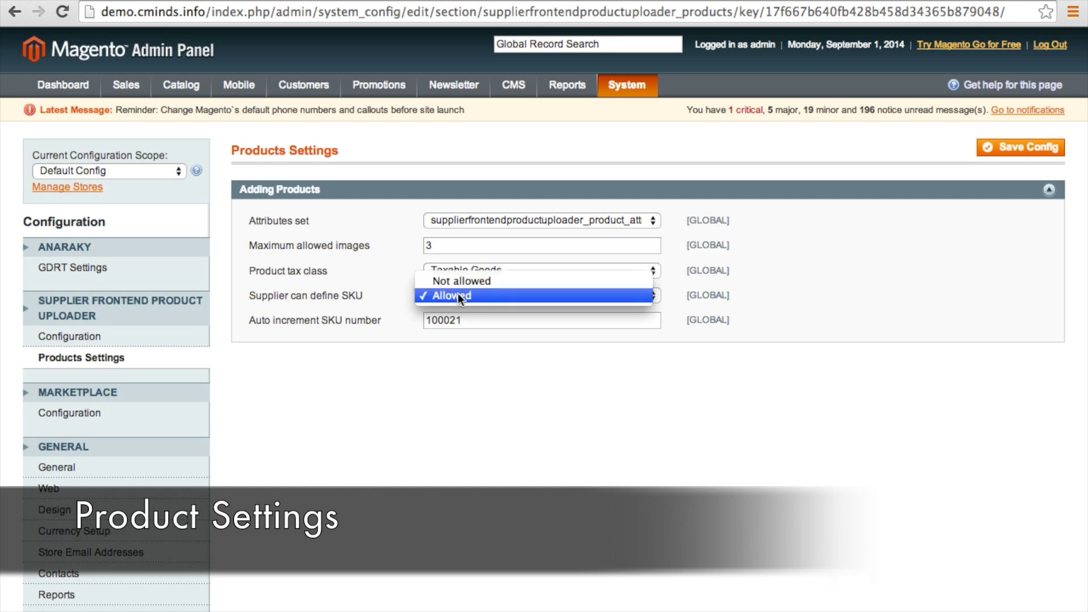
click(453, 295)
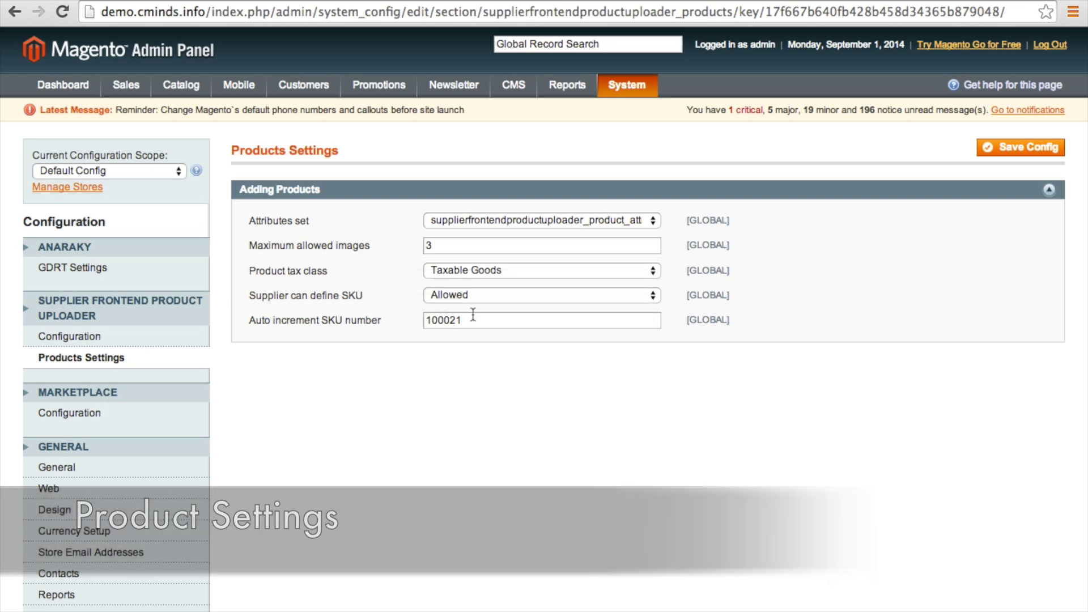
mouse_move(186, 171)
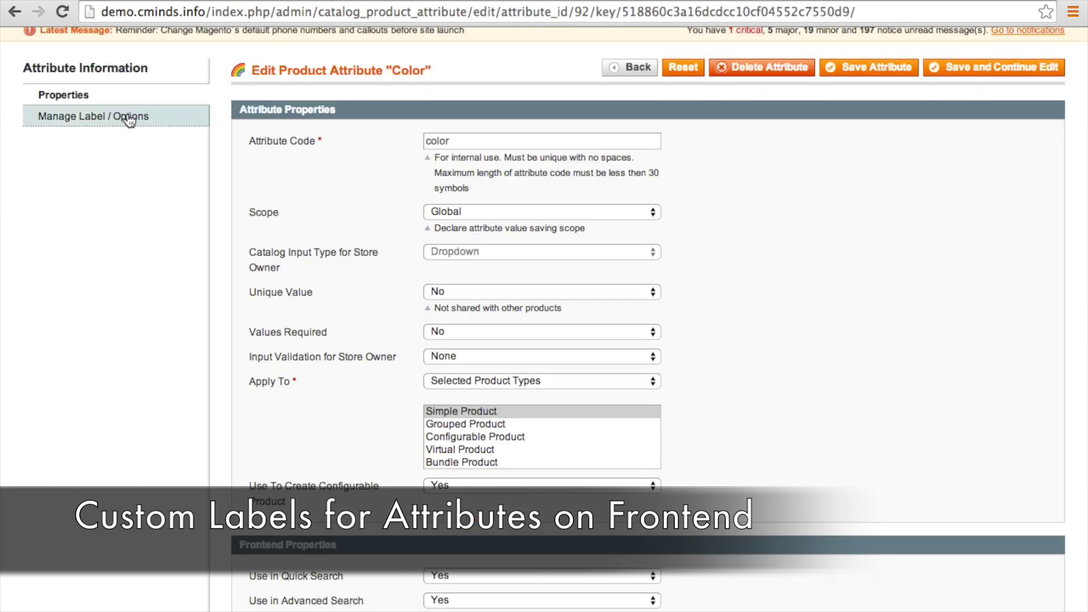
Check the Color attribute's admin title, then set the category's 'Available for Supplier?' to Yes
click(128, 118)
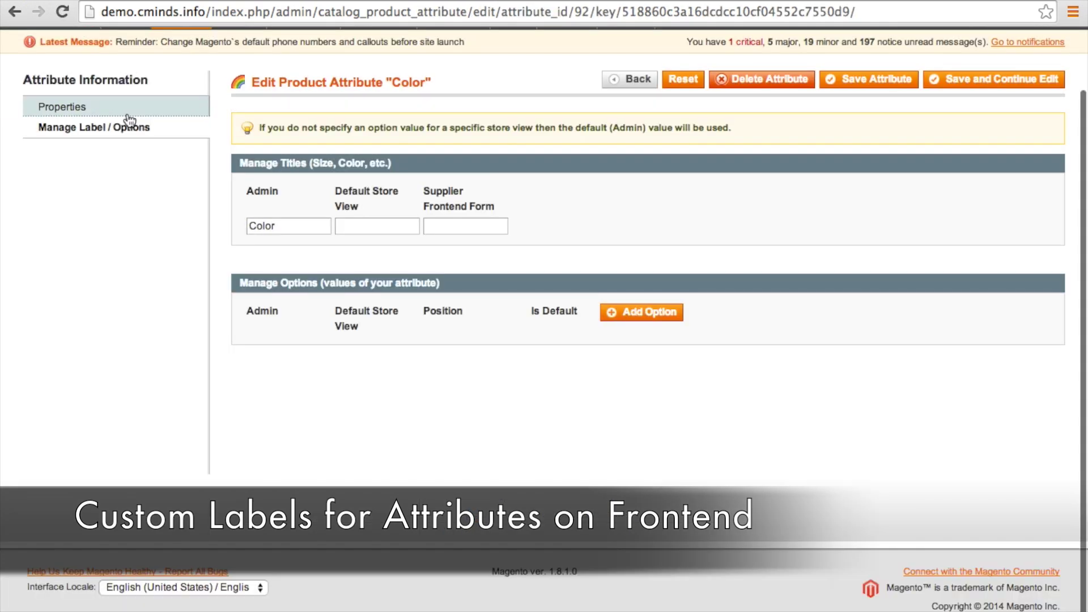
click(317, 223)
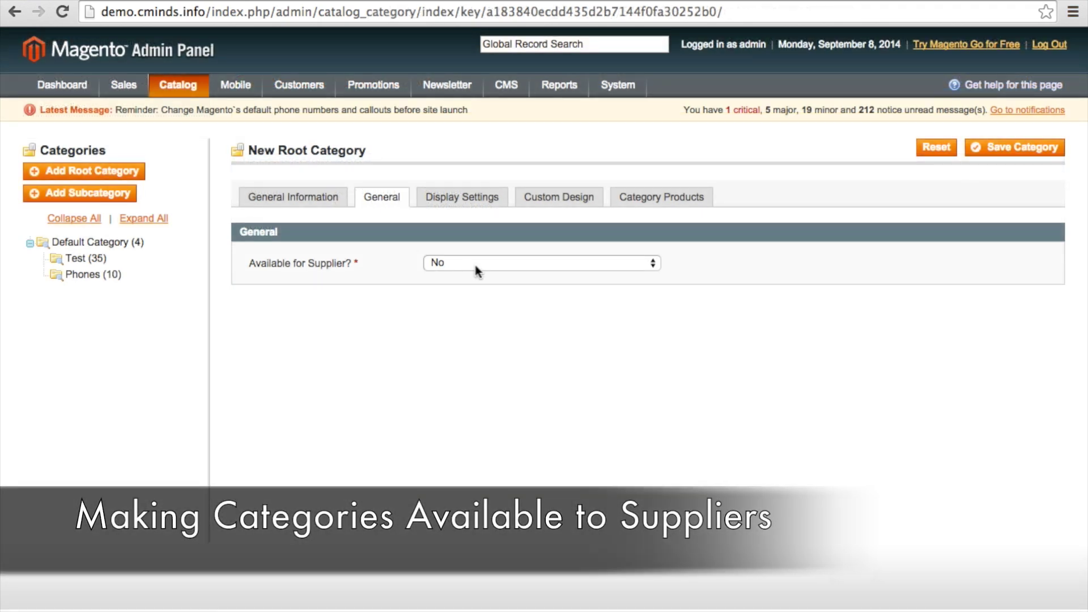
click(475, 270)
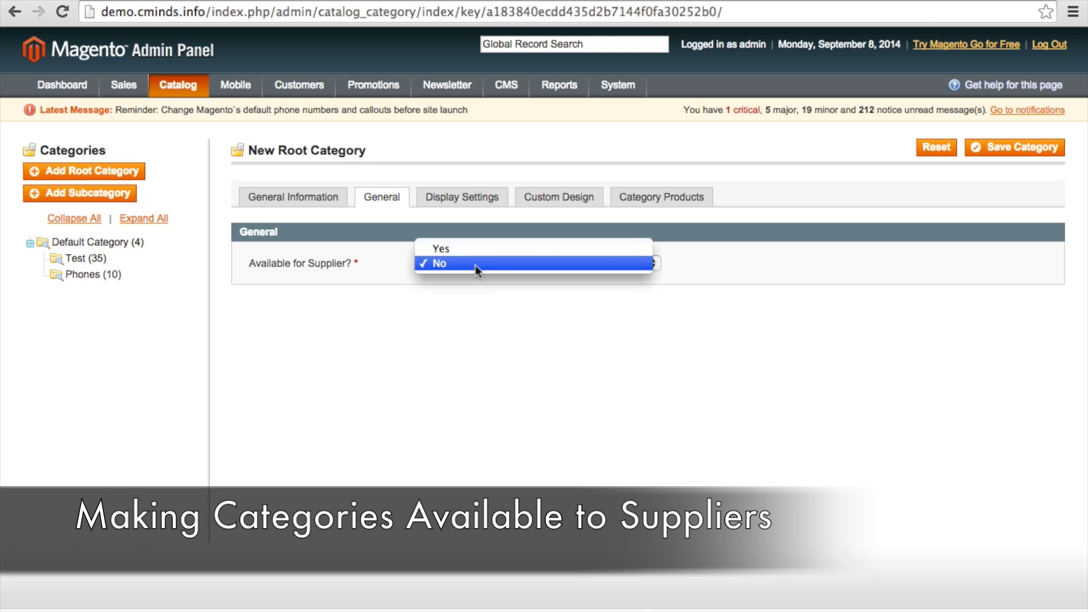
click(474, 251)
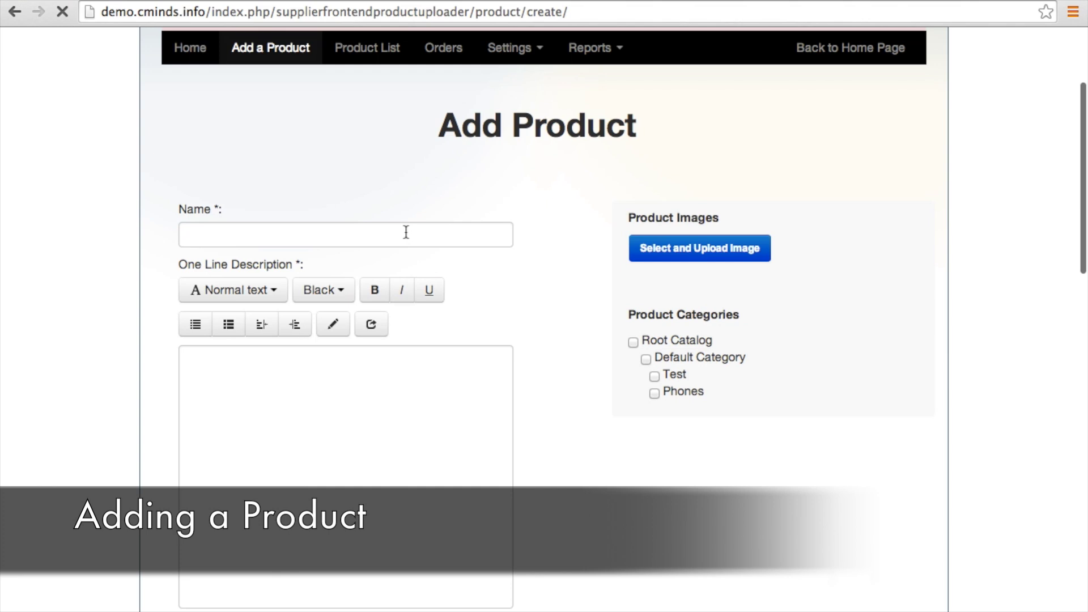
Fill in the product name, descriptions, price, special price, quantity, SKU and weight, and make the photo the main image
click(406, 233)
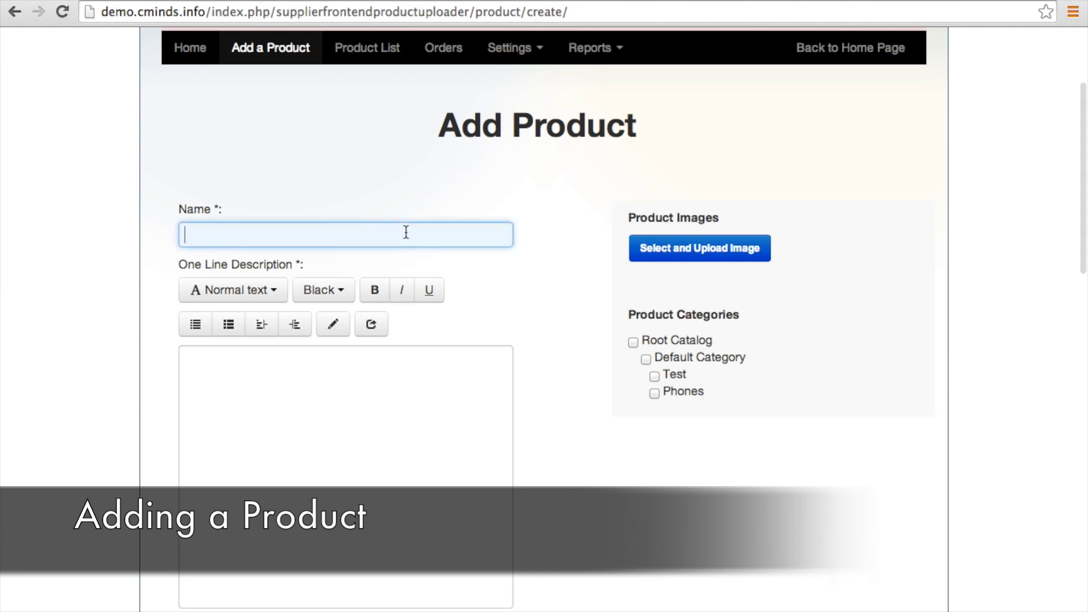
click(507, 434)
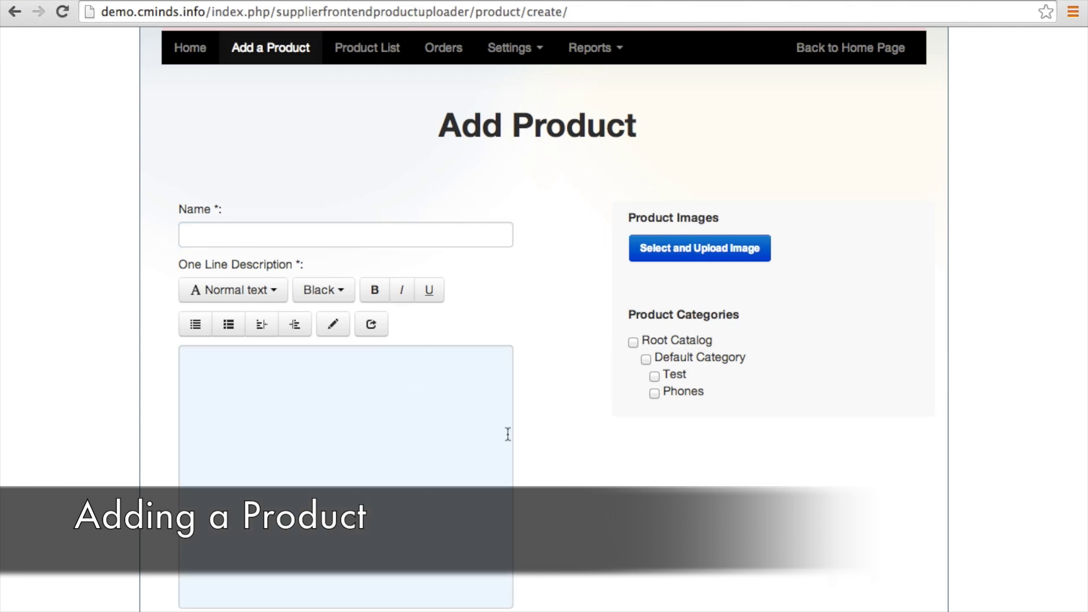
scroll(508, 434, down, 5)
click(483, 476)
scroll(484, 476, down, 10)
click(312, 107)
click(260, 167)
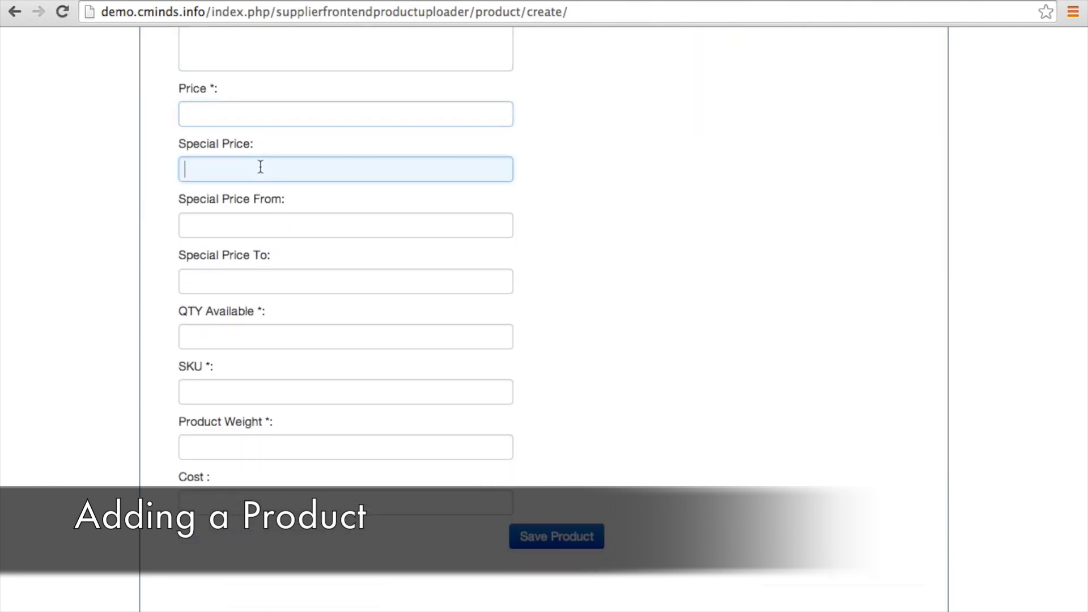
click(208, 338)
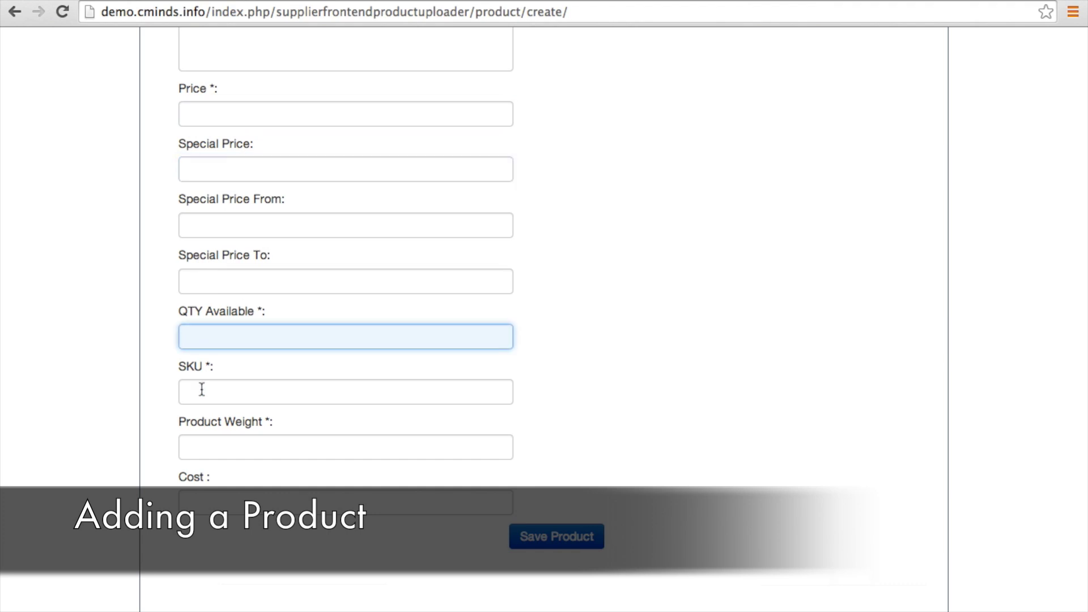
click(199, 390)
click(194, 441)
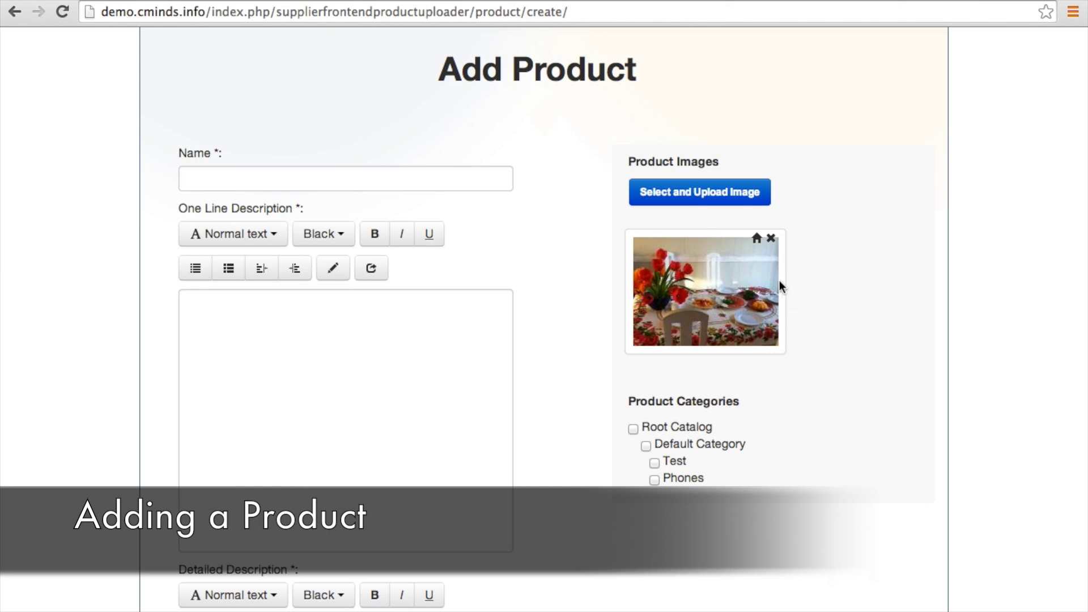
click(756, 243)
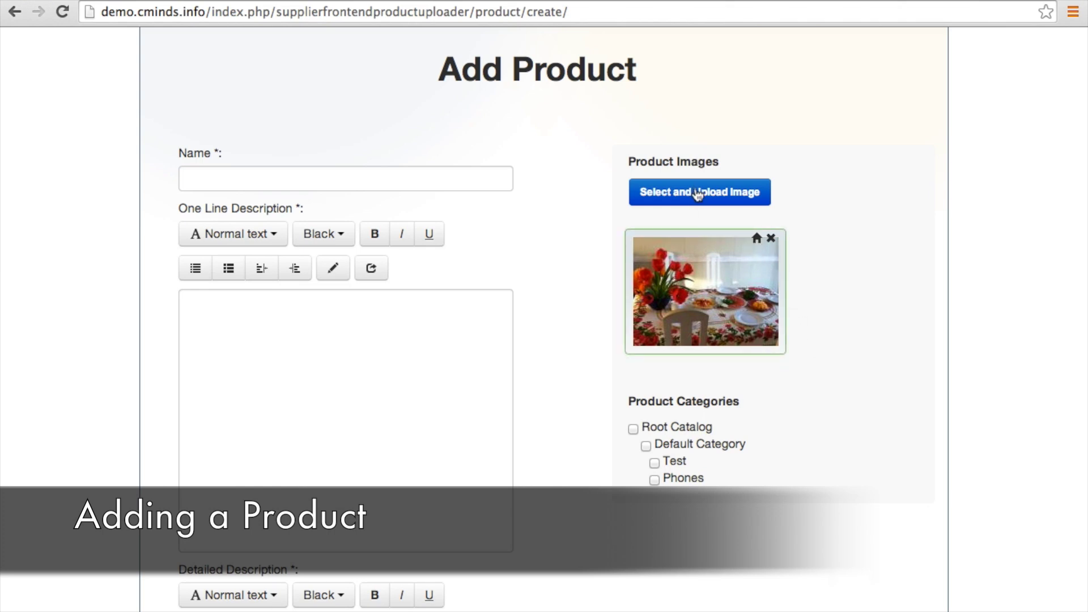
scroll(599, 391, down, 2)
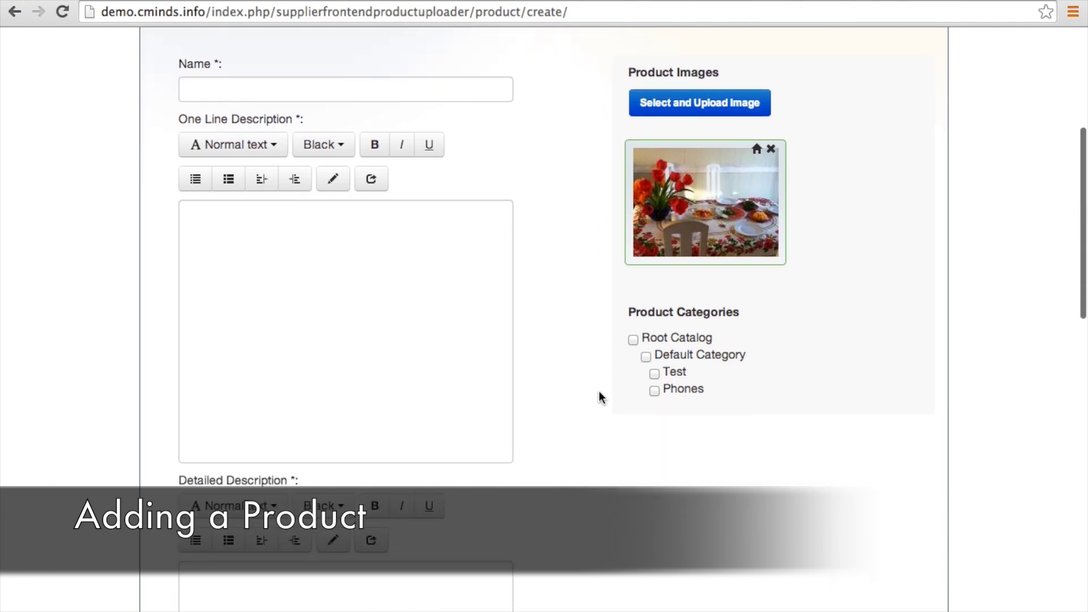
scroll(599, 391, down, 1)
Assign the product to the Root Catalog, Default Category and Phones categories
click(633, 317)
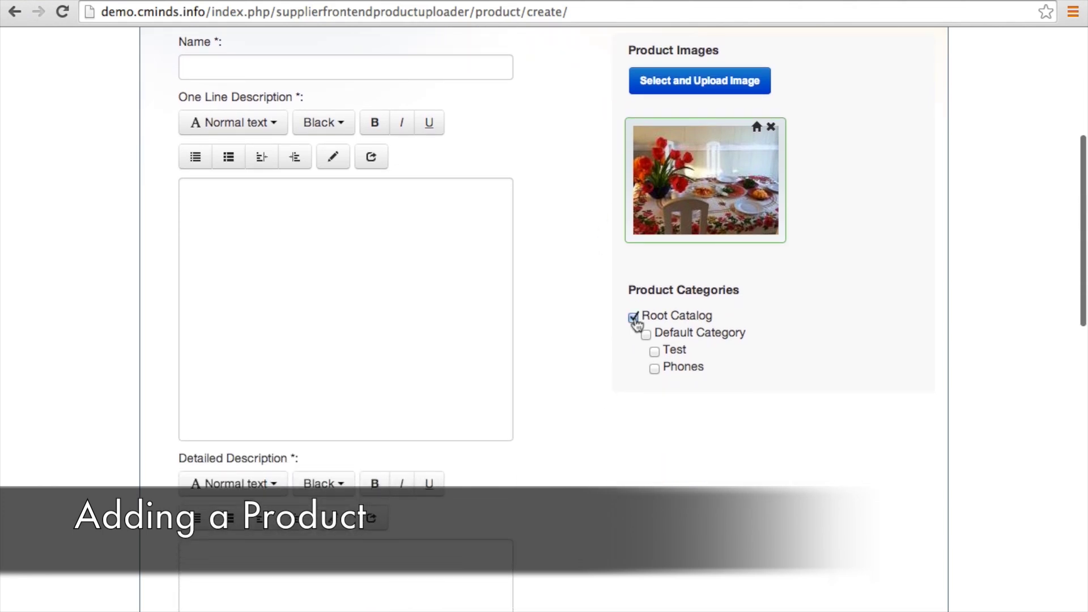
click(646, 334)
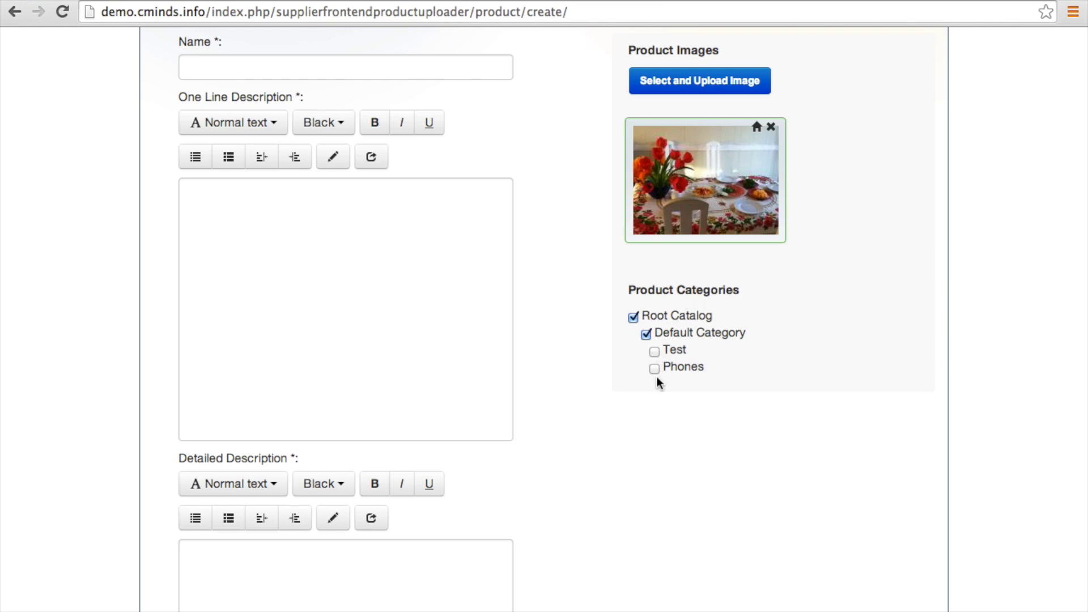
click(655, 370)
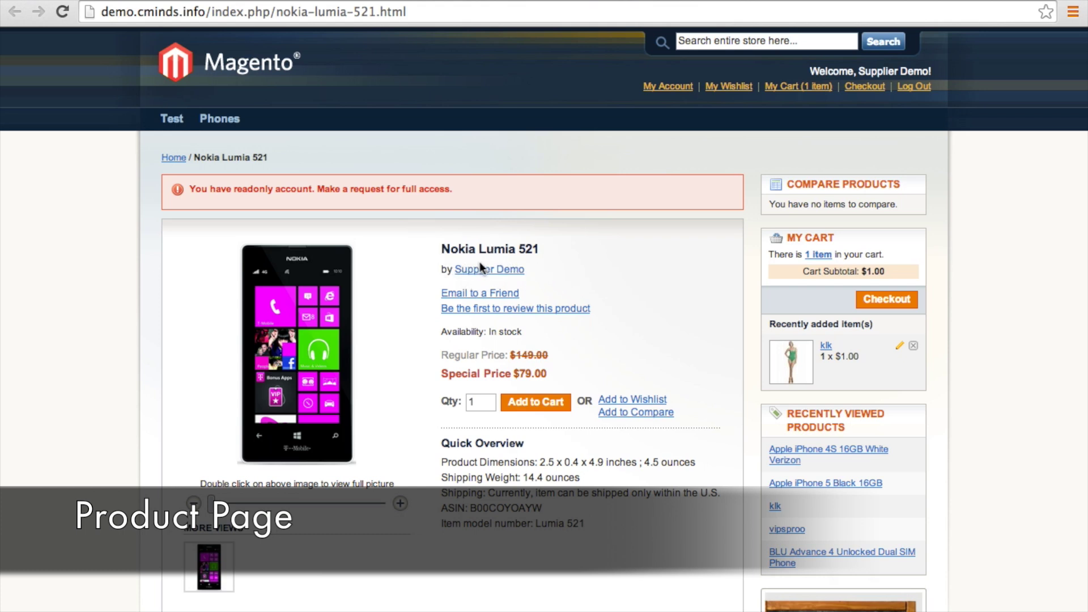
scroll(610, 301, down, 2)
scroll(610, 302, down, 1)
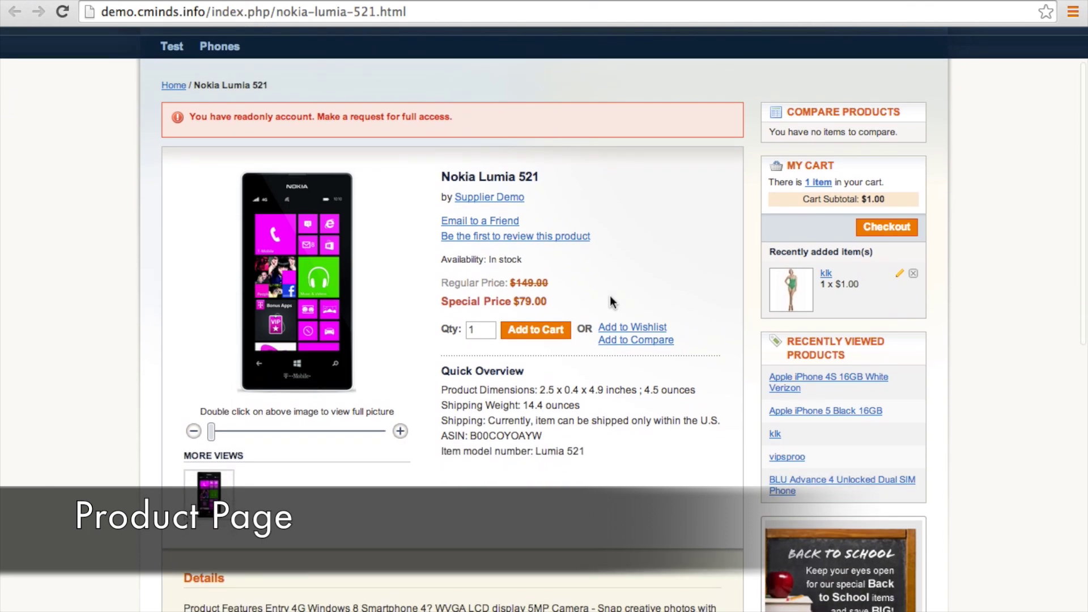
scroll(609, 299, down, 2)
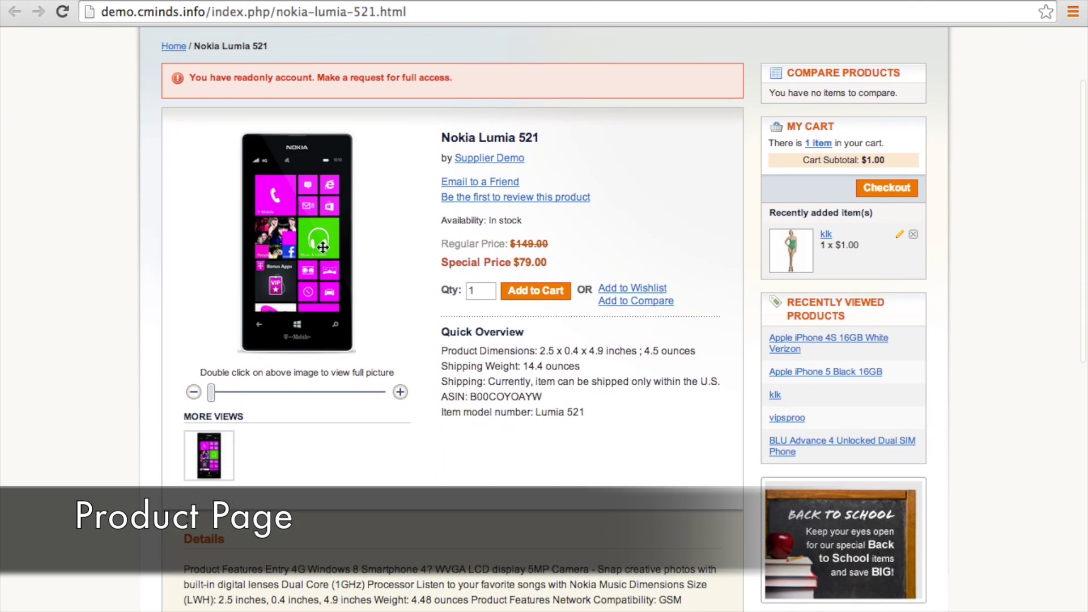
scroll(511, 383, down, 8)
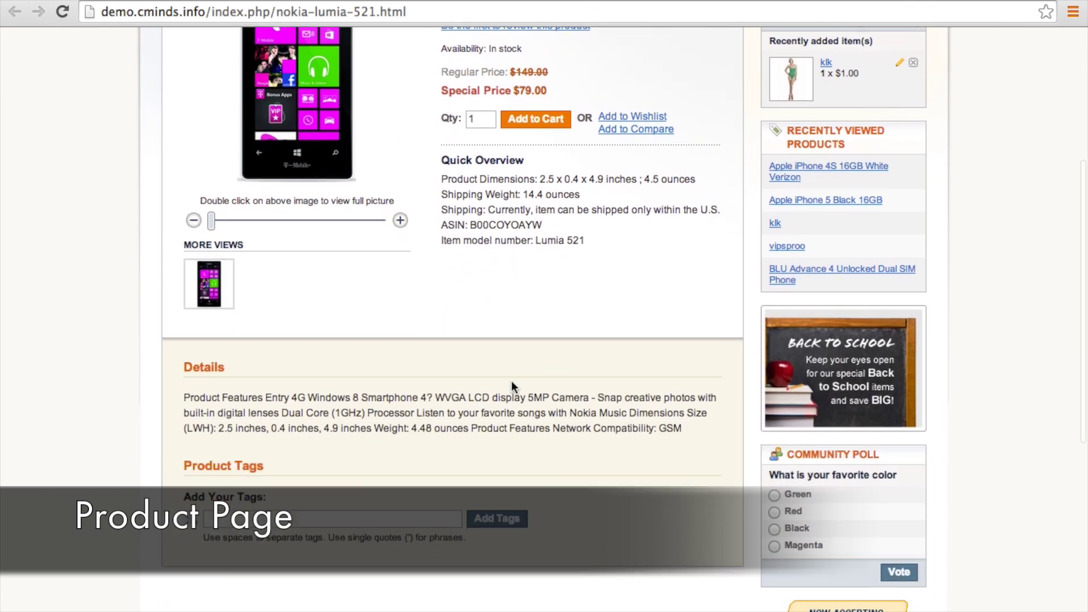
scroll(512, 383, down, 1)
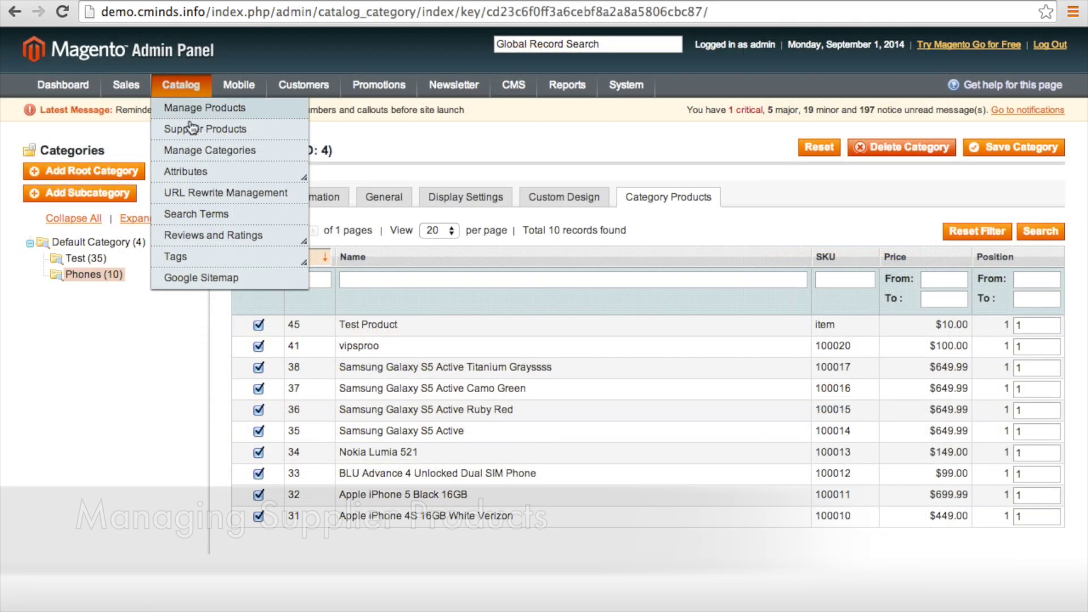
List Catalog > Supplier Products, select the Test Product and zcxz rows and view the bulk Actions
click(196, 134)
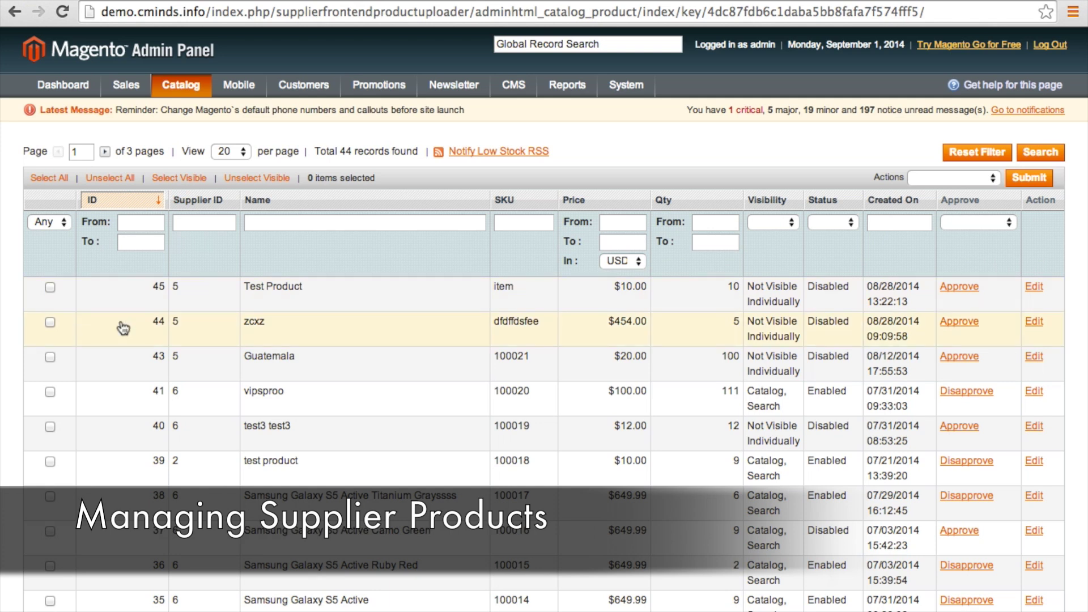
click(49, 288)
click(49, 322)
click(956, 178)
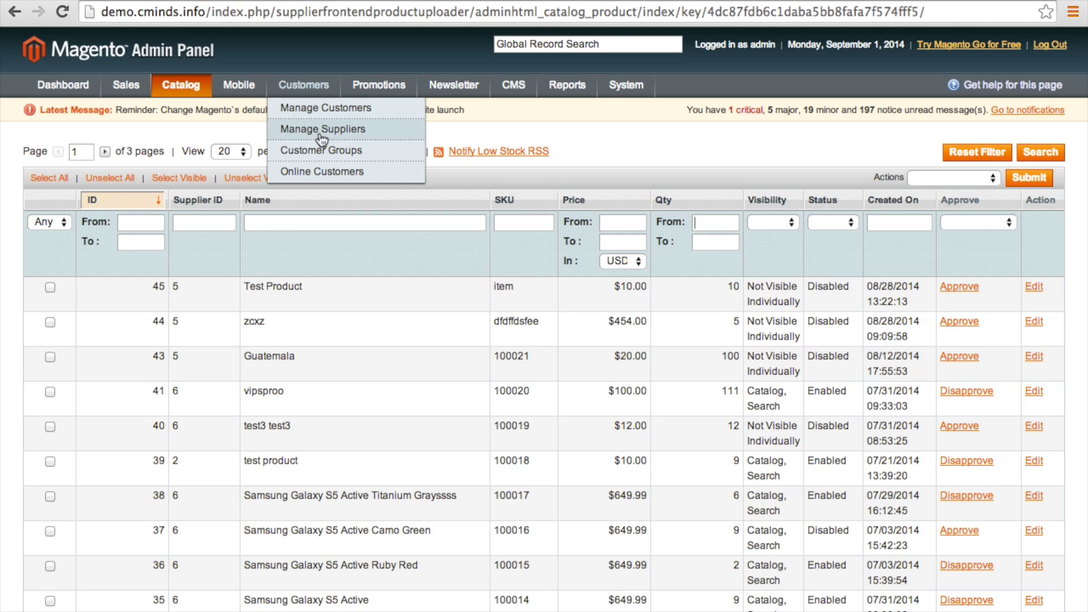
Open Supplier Demo's record from Manage Suppliers and view Account Information, leaving Group as Supplier
click(322, 139)
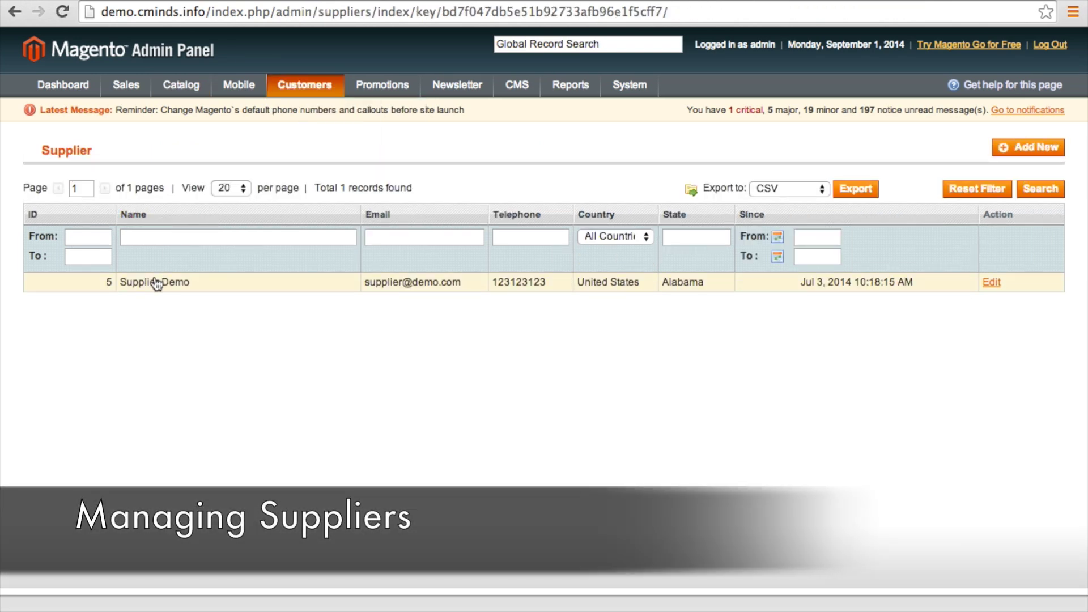
click(156, 284)
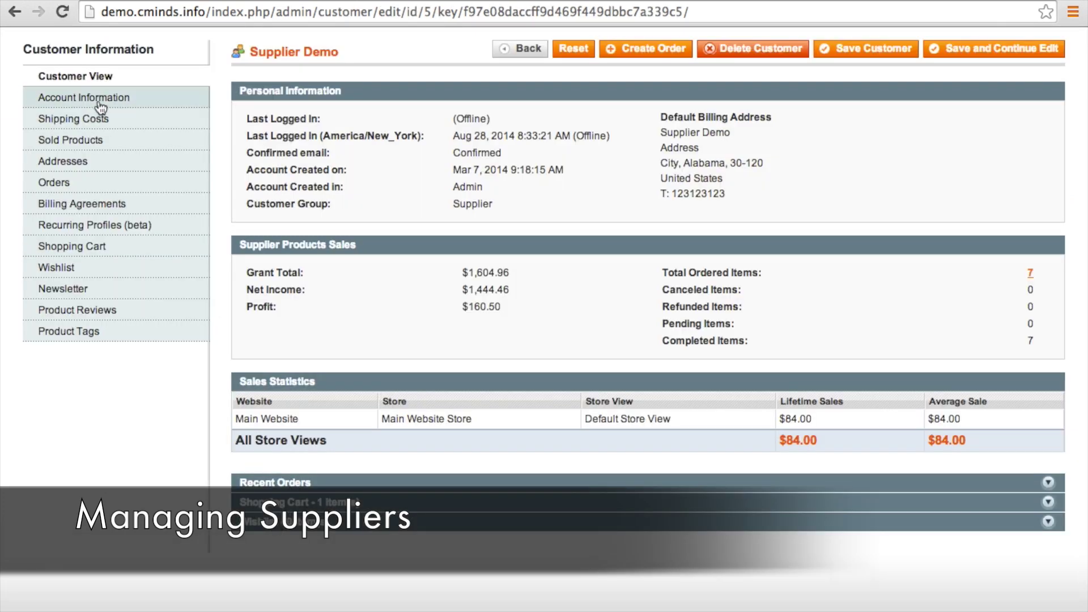
click(100, 108)
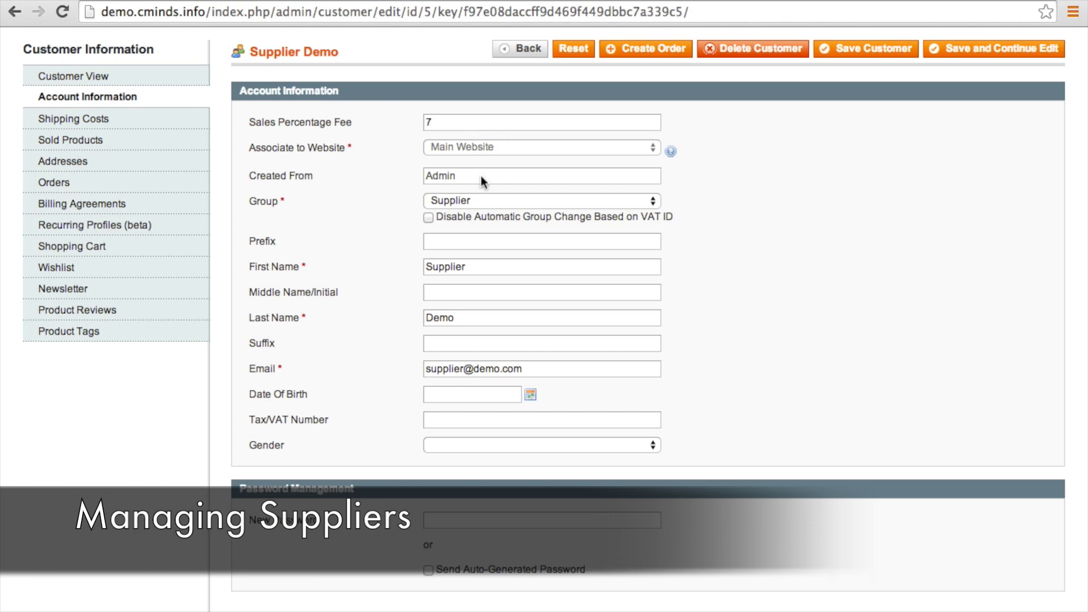
click(464, 202)
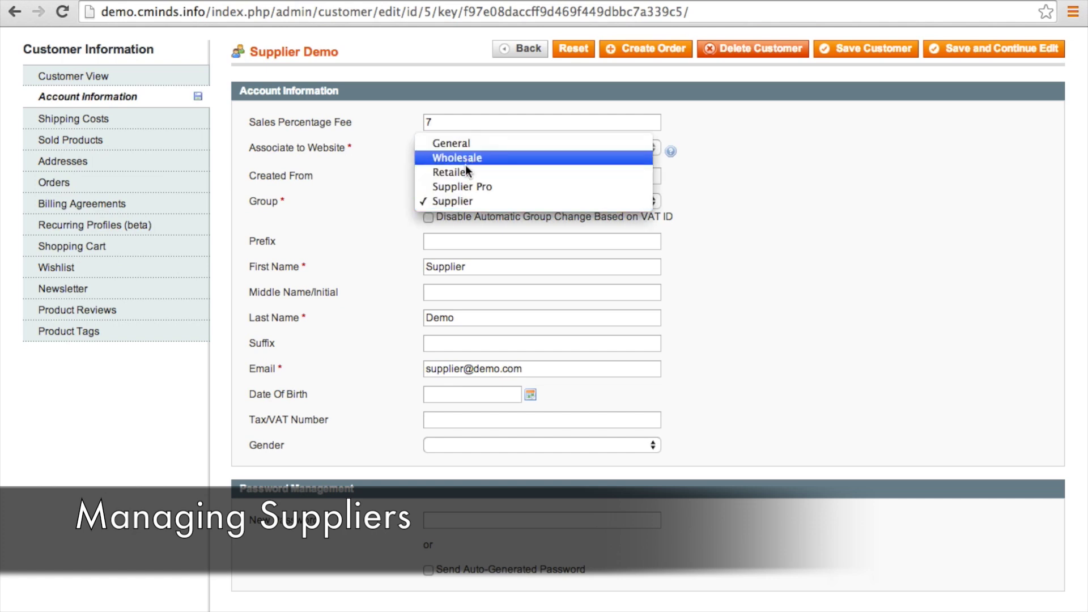
click(462, 200)
scroll(440, 302, up, 3)
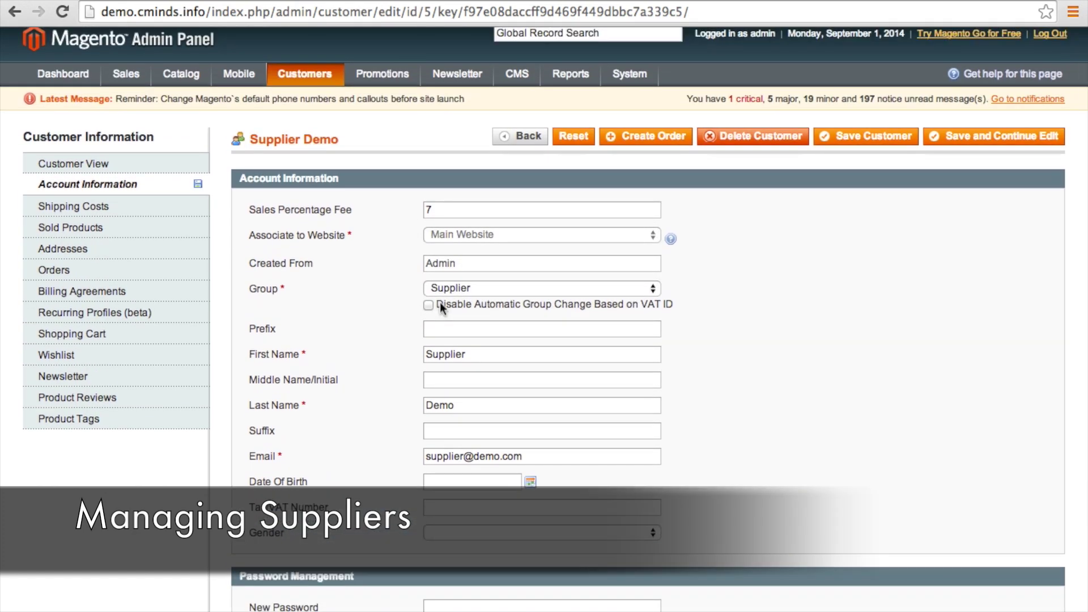
Show the Shipping Costs settings and review flat rate, keeping it disabled
click(116, 210)
click(456, 227)
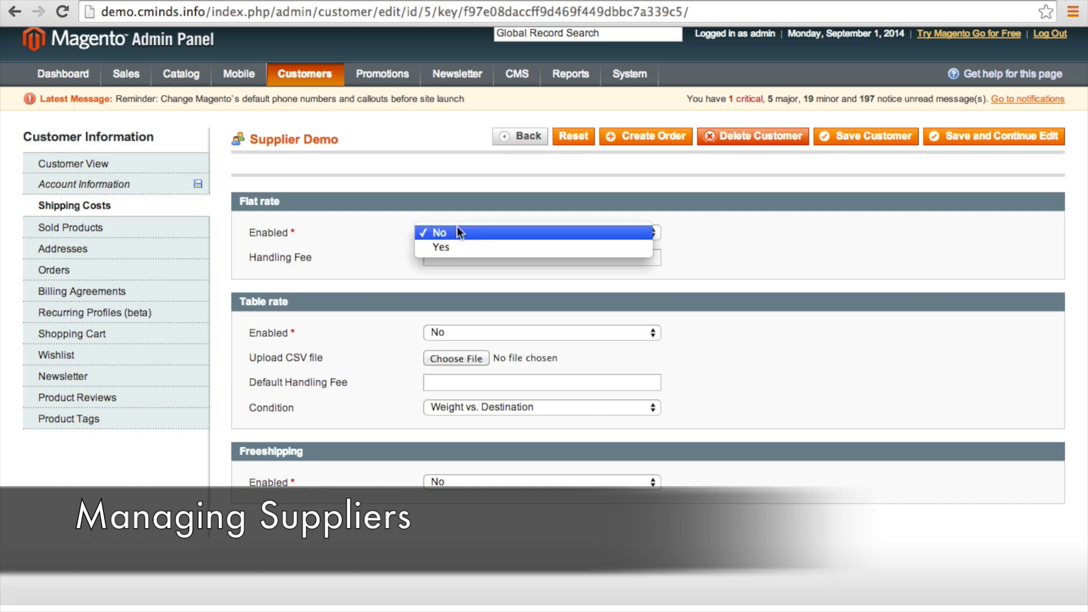
click(455, 238)
click(449, 264)
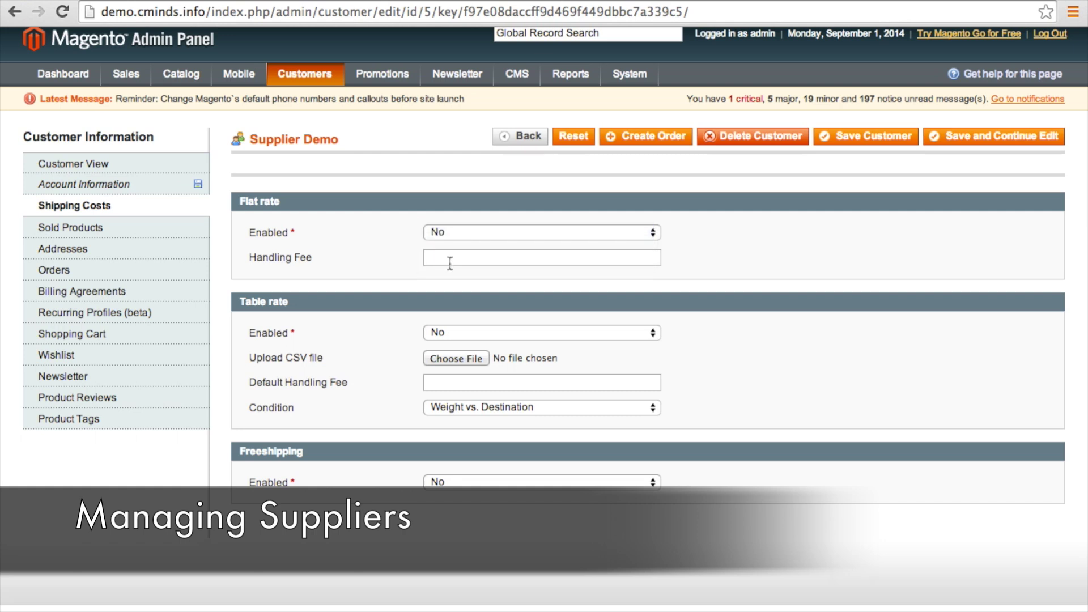
Review table rate and free shipping options, keeping both disabled
click(445, 329)
click(444, 336)
click(453, 382)
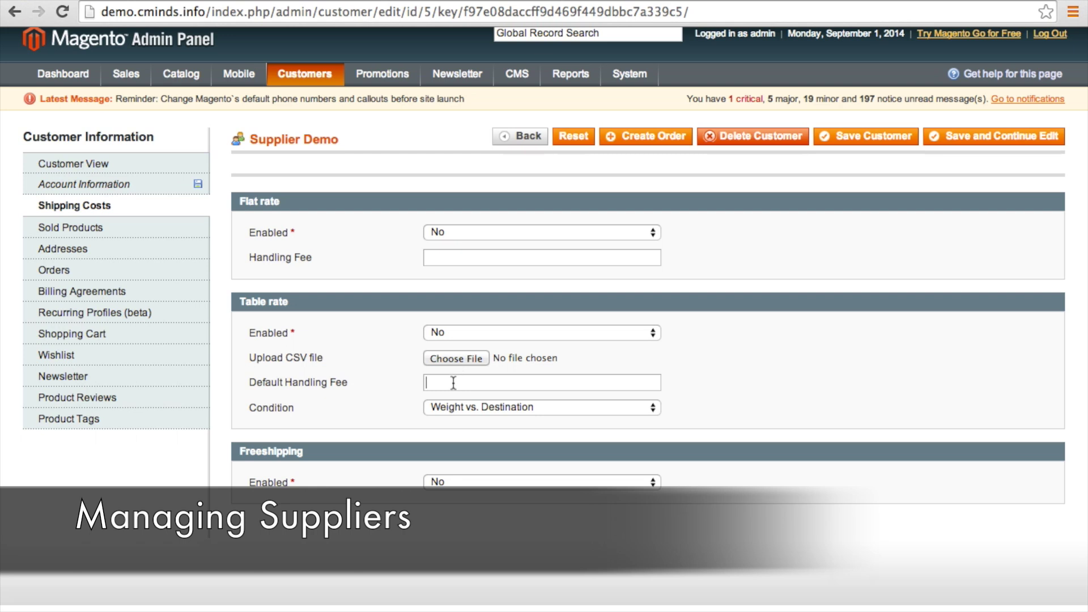
click(497, 408)
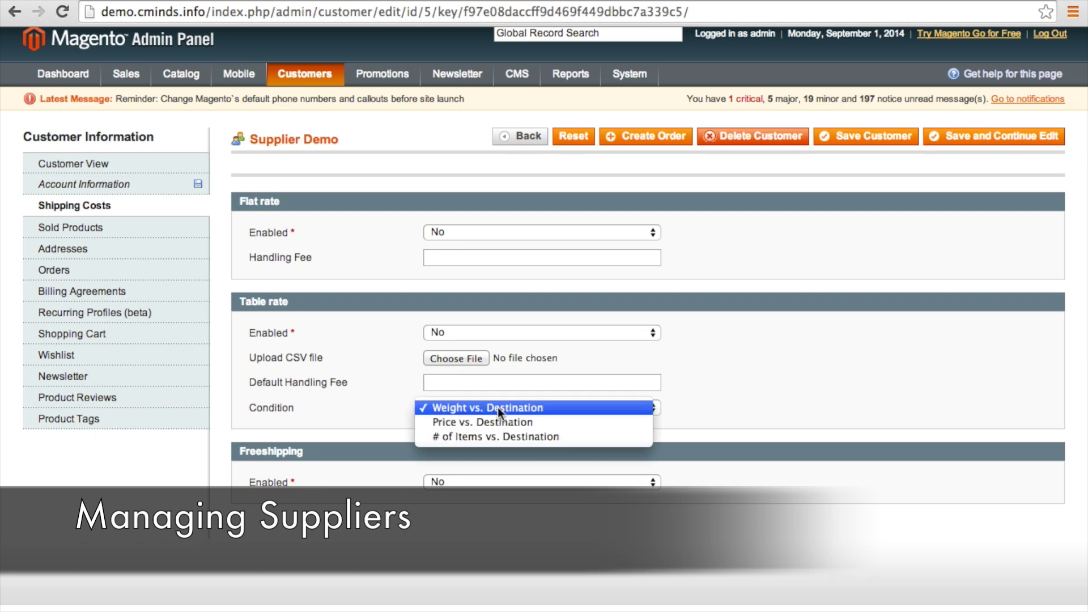
click(472, 486)
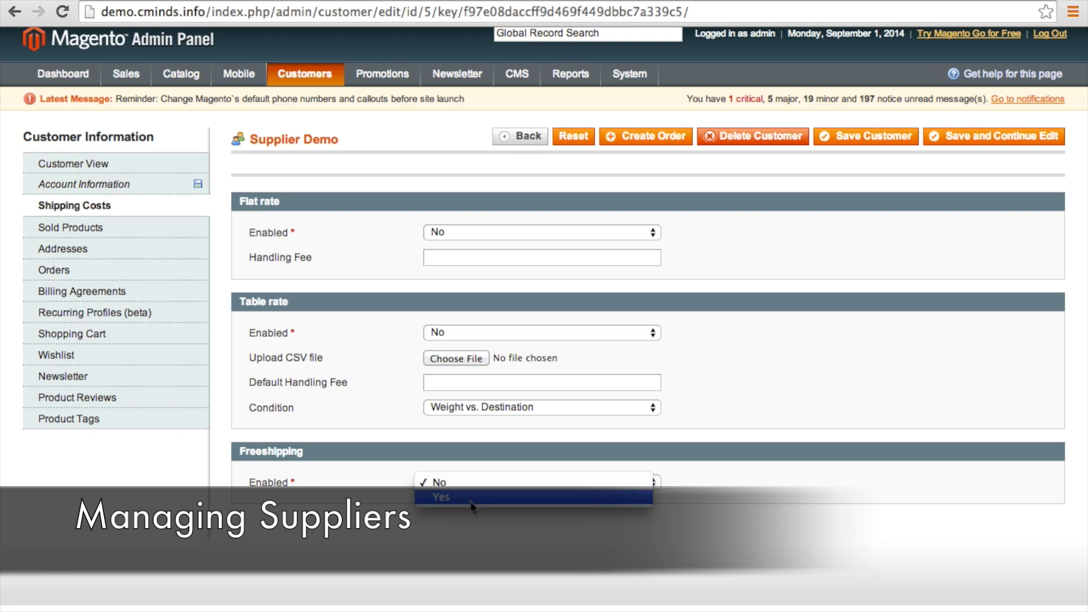
click(472, 488)
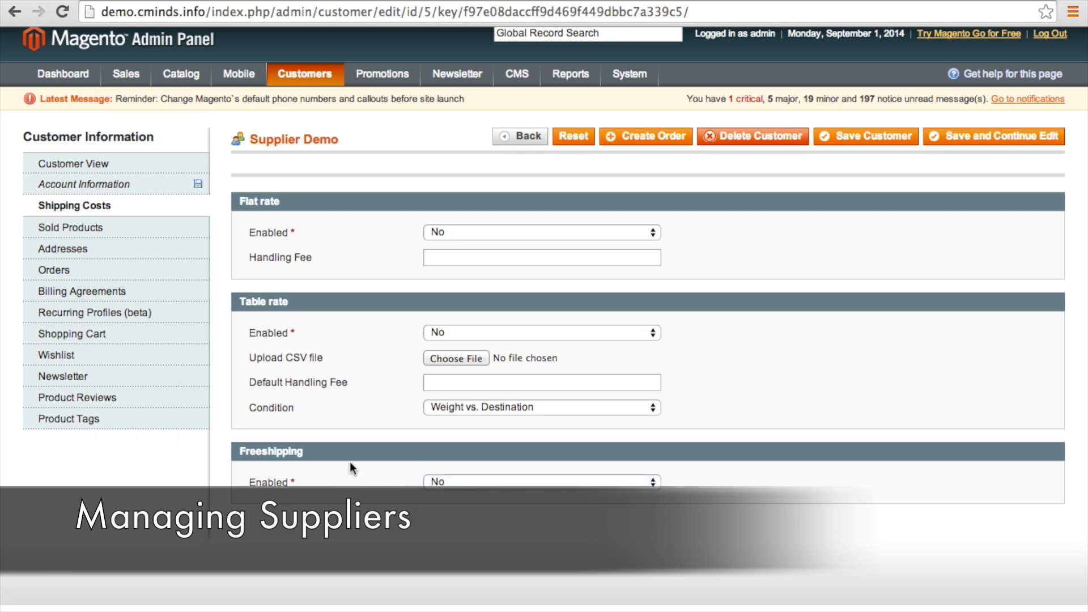
Show the Sold Products list, view the BLU Advance 4 order, then go to the orders sales report
click(170, 230)
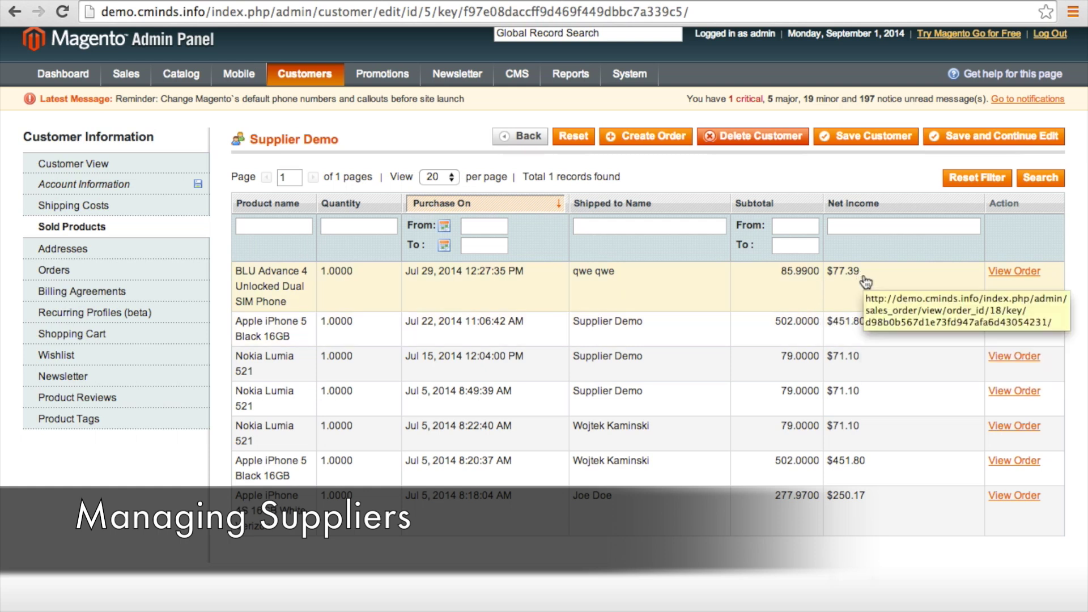
click(1001, 274)
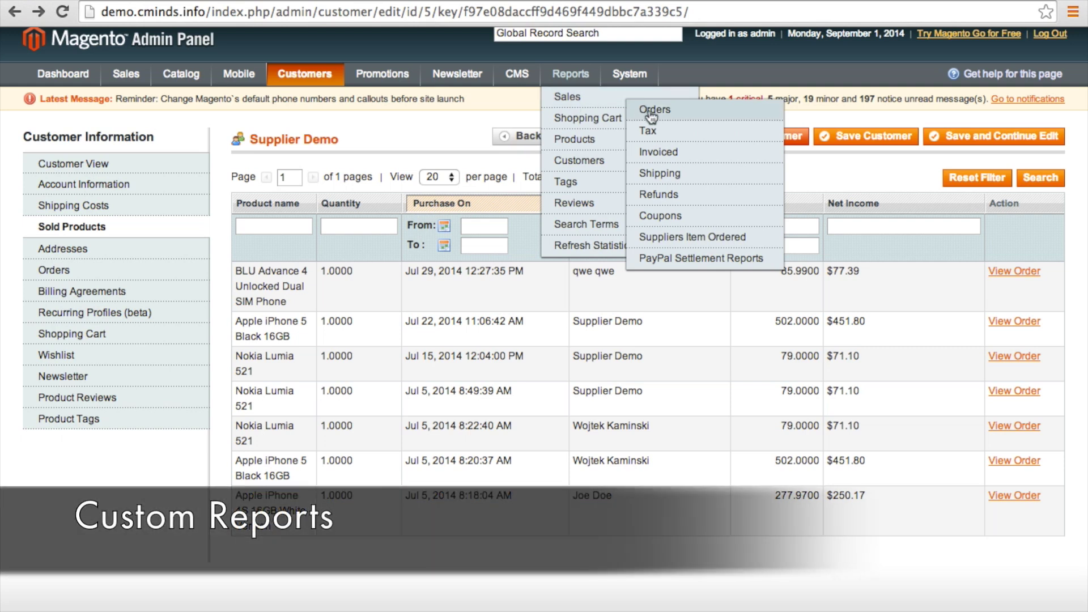
click(651, 114)
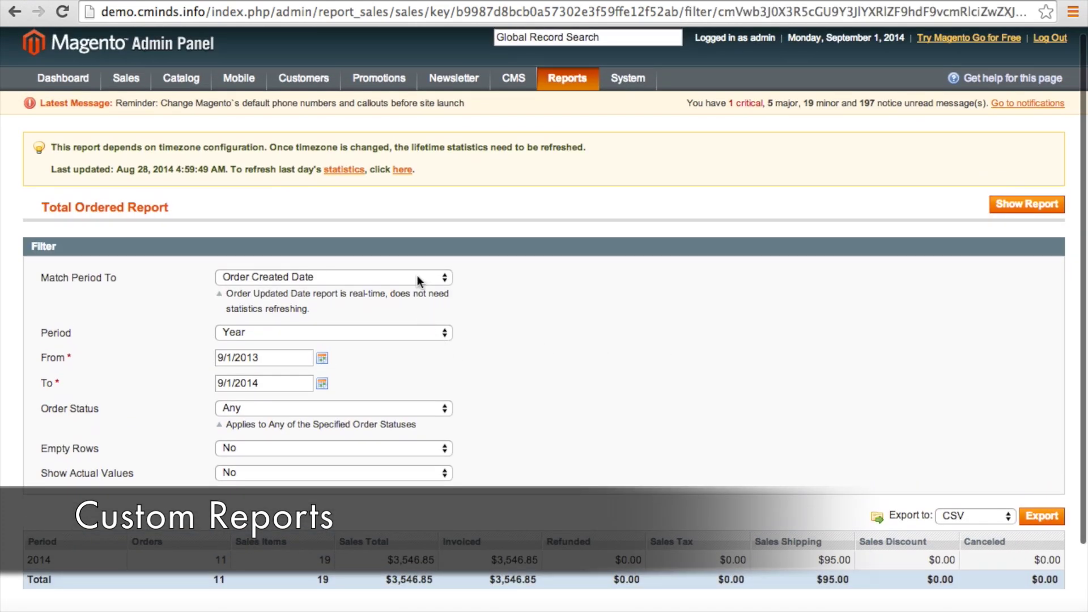
Match by order creation date, group the report by month and regenerate it
click(416, 276)
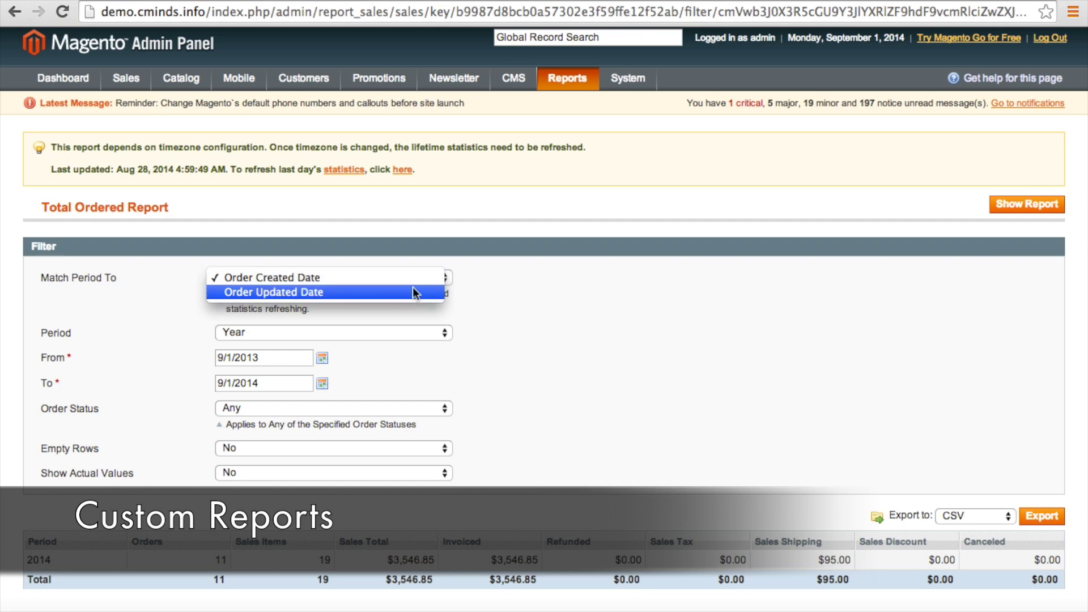
click(412, 279)
click(419, 333)
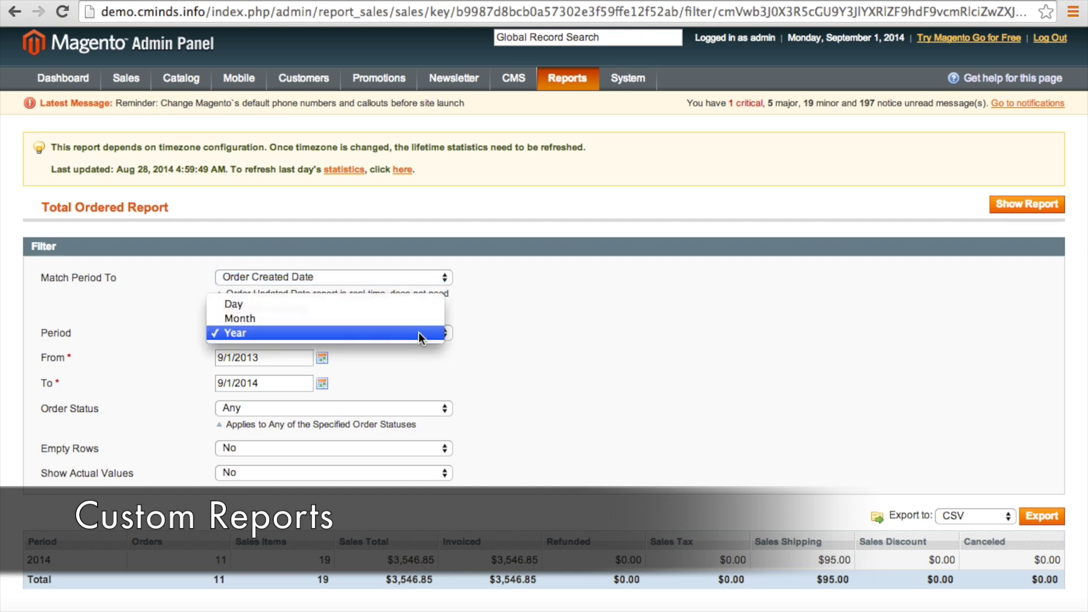
click(419, 324)
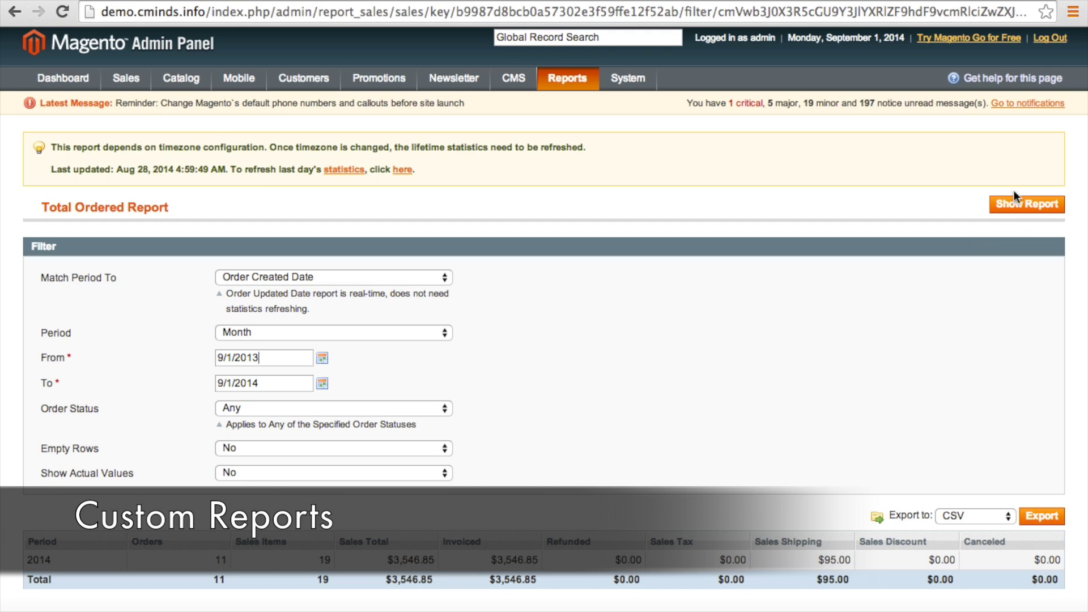
click(1018, 204)
scroll(753, 423, down, 2)
scroll(754, 423, down, 2)
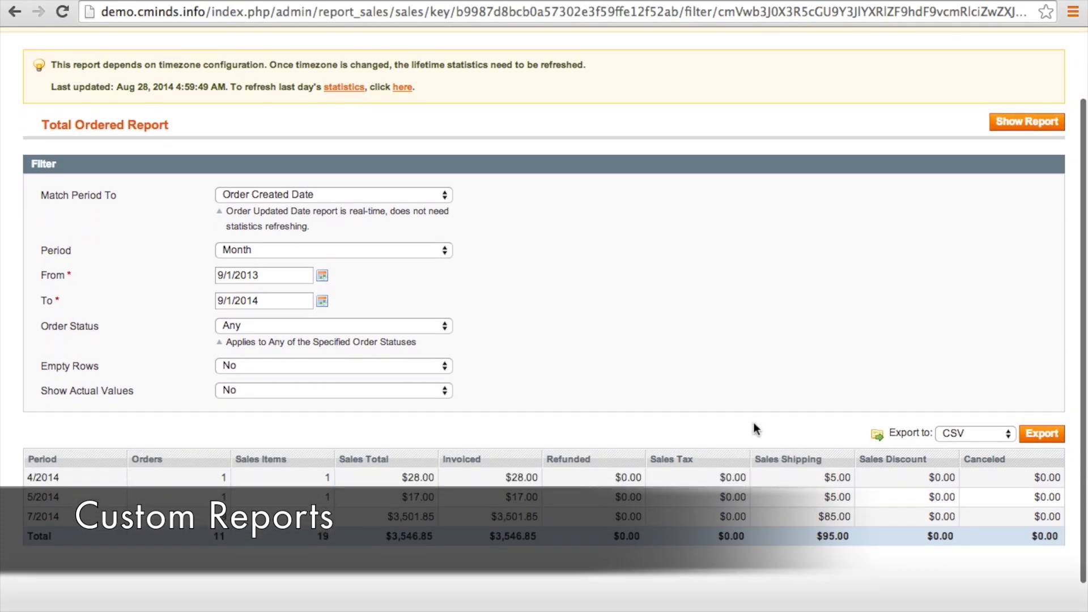
scroll(754, 422, down, 1)
scroll(754, 423, down, 1)
scroll(754, 422, down, 1)
scroll(753, 430, down, 1)
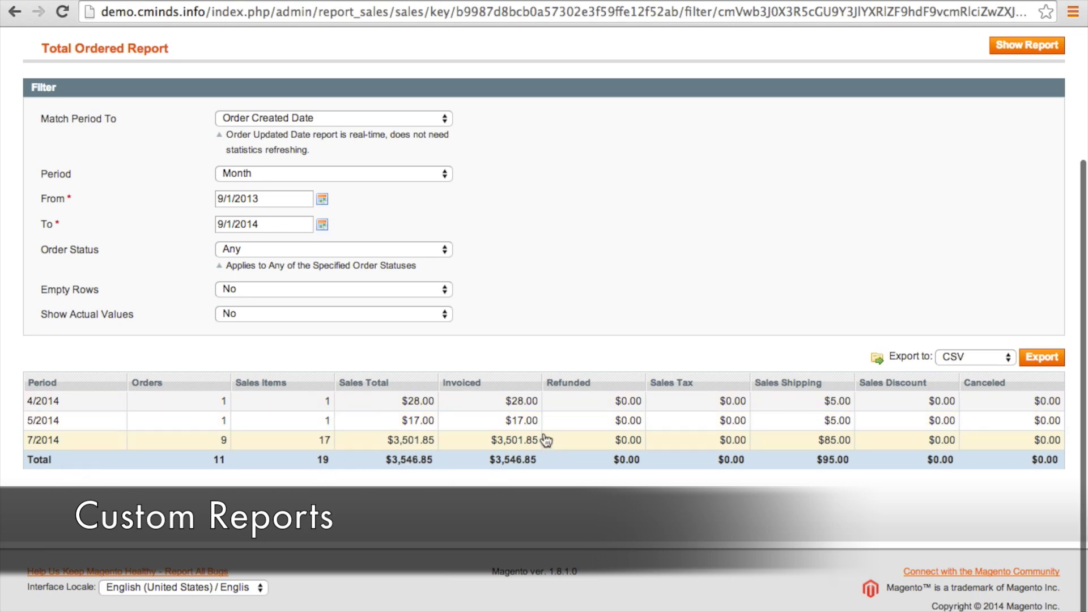
scroll(544, 437, up, 3)
mouse_move(566, 85)
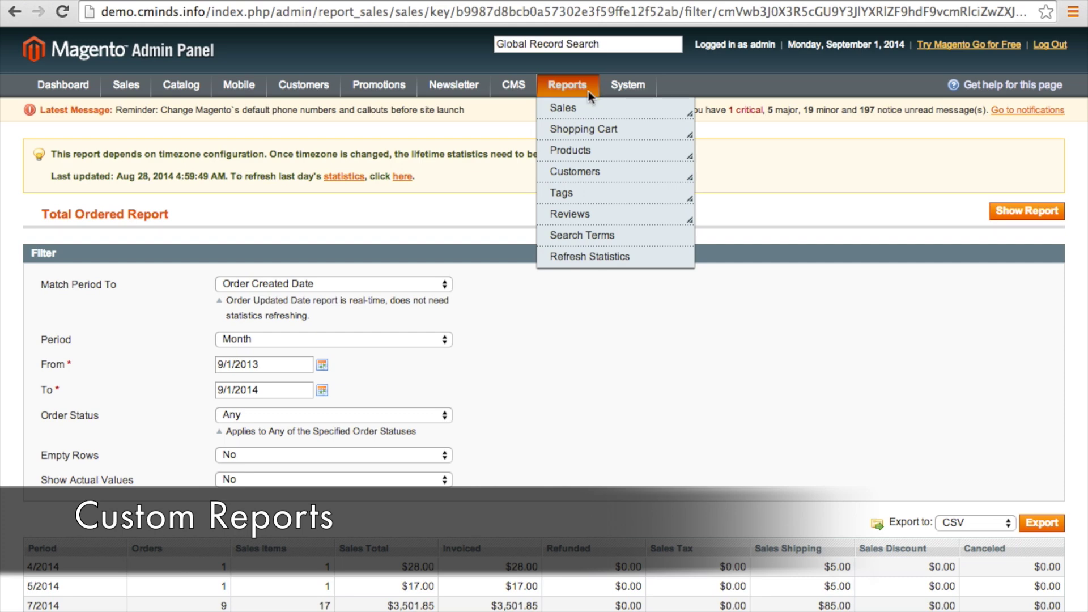
mouse_move(563, 109)
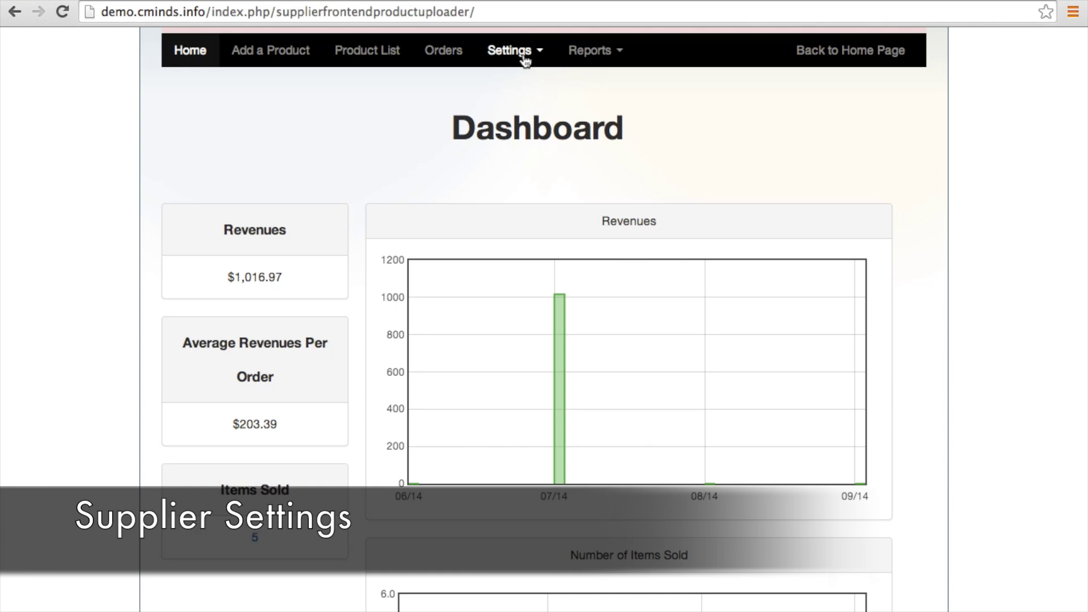
Review notification settings, toggling admin-approval notifications on and back off
click(524, 59)
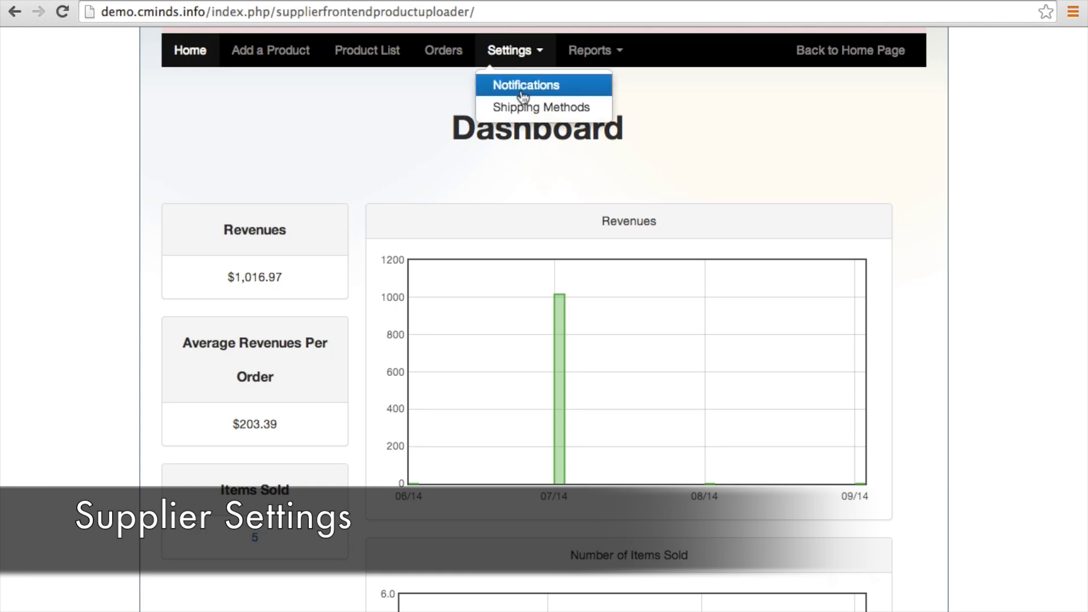
click(523, 85)
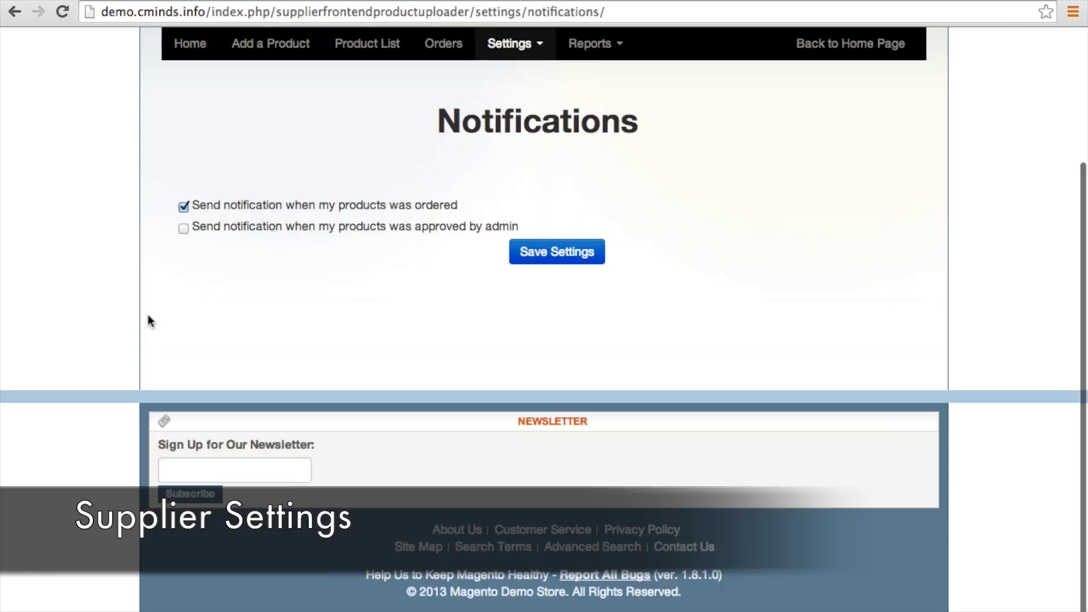
click(183, 230)
click(184, 230)
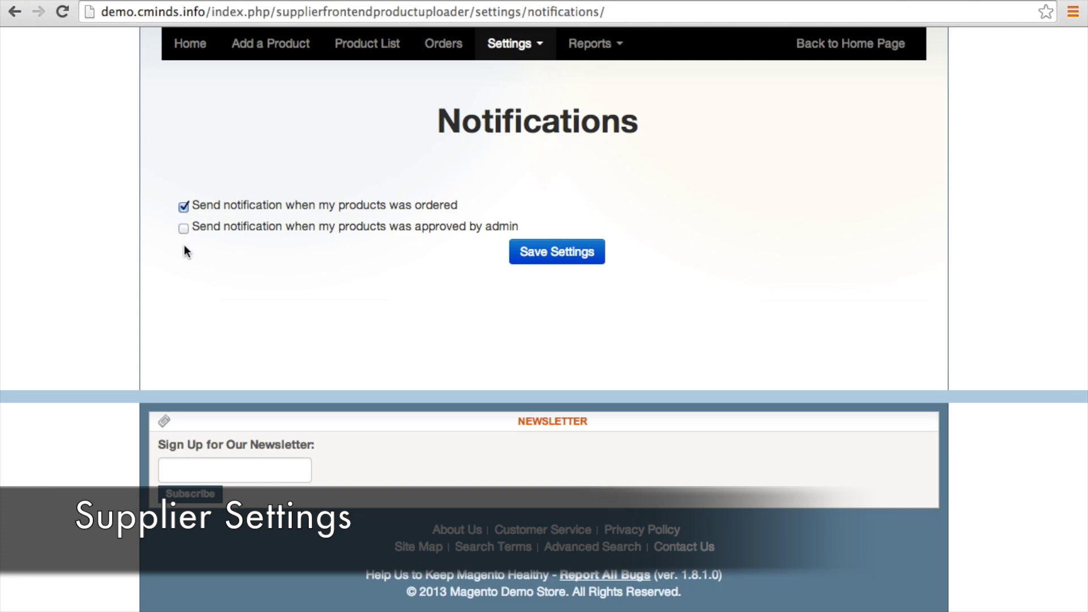
scroll(185, 245, up, 1)
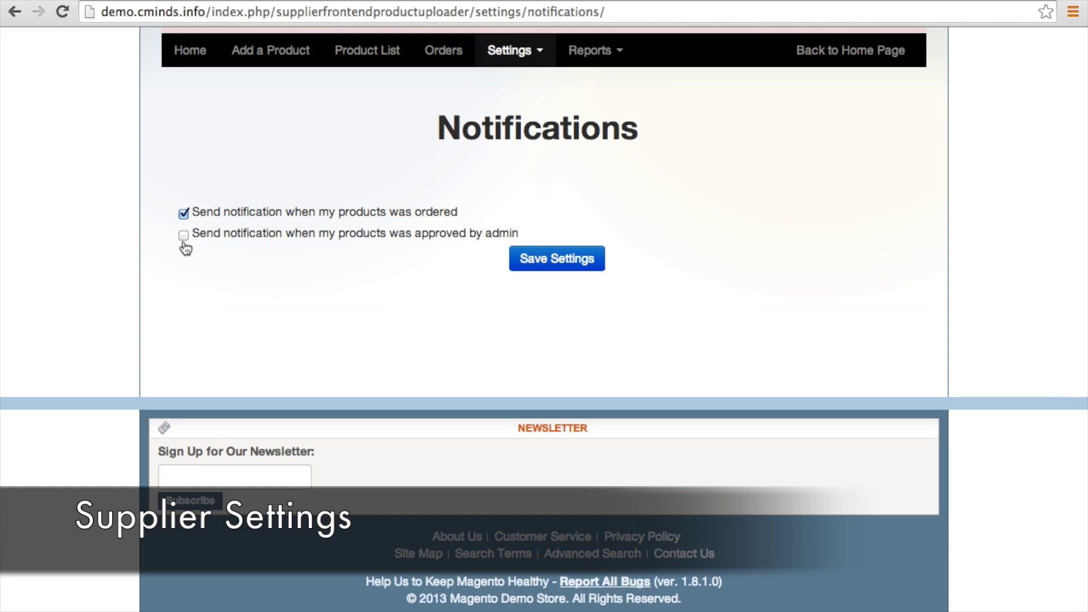
Go to the supplier's Shipping Methods settings
click(520, 52)
click(531, 108)
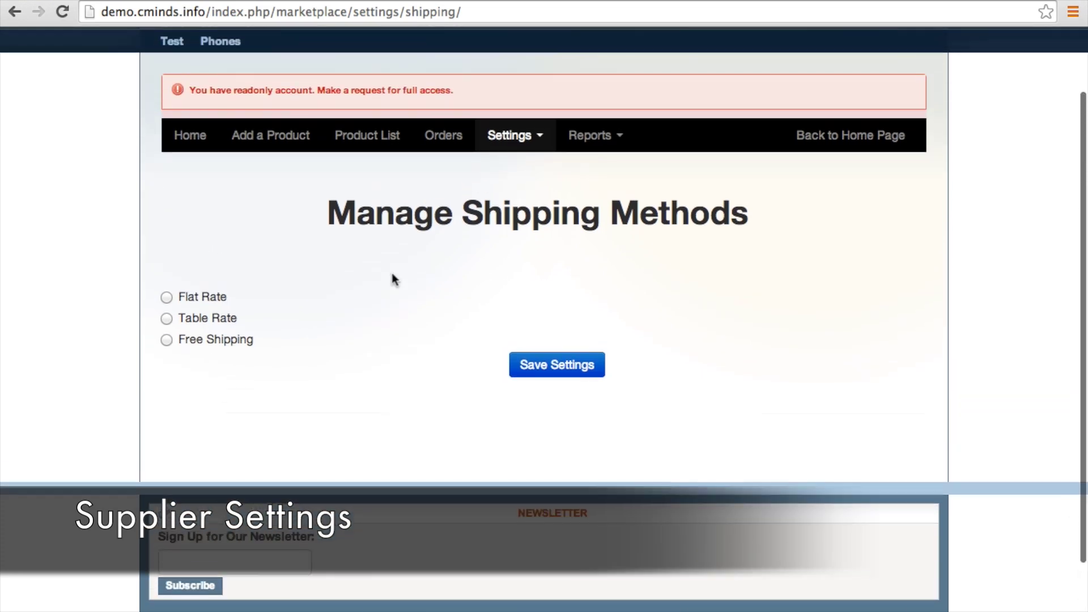
View the Order Totals report grouped by month
click(595, 110)
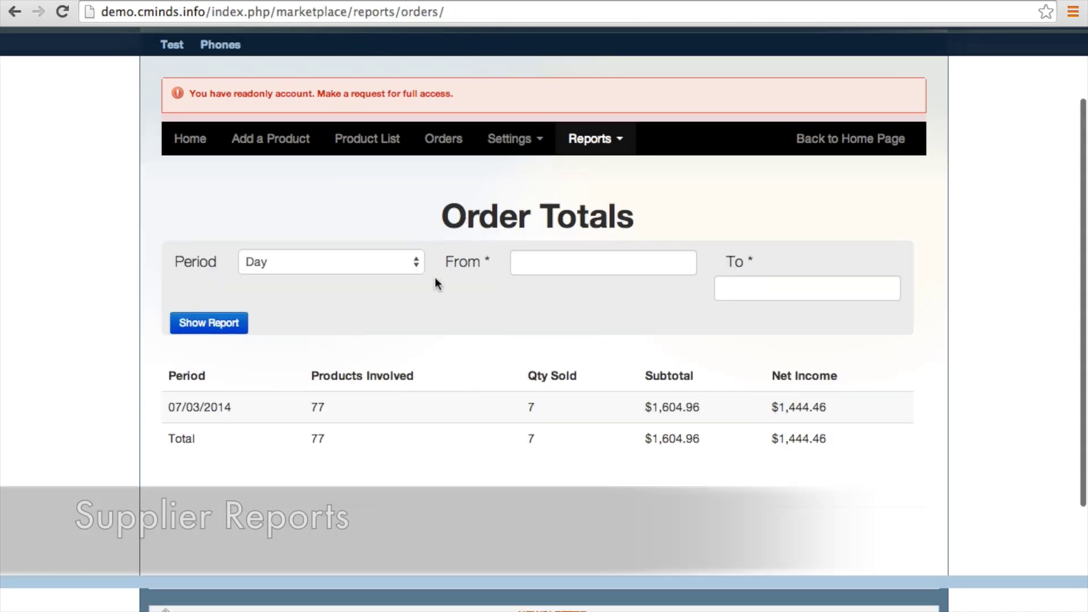
click(413, 263)
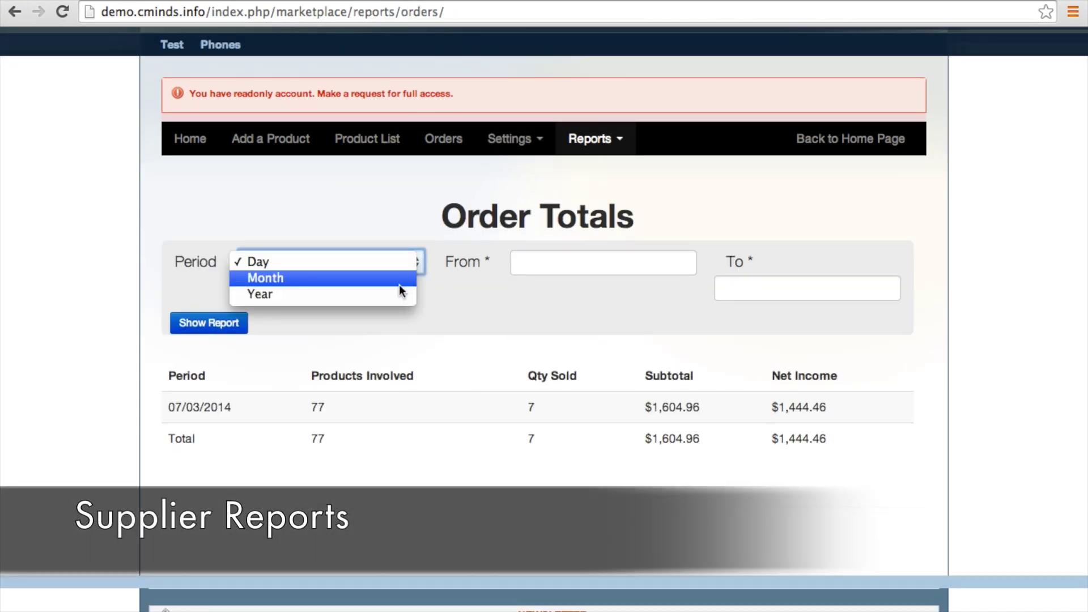
click(399, 285)
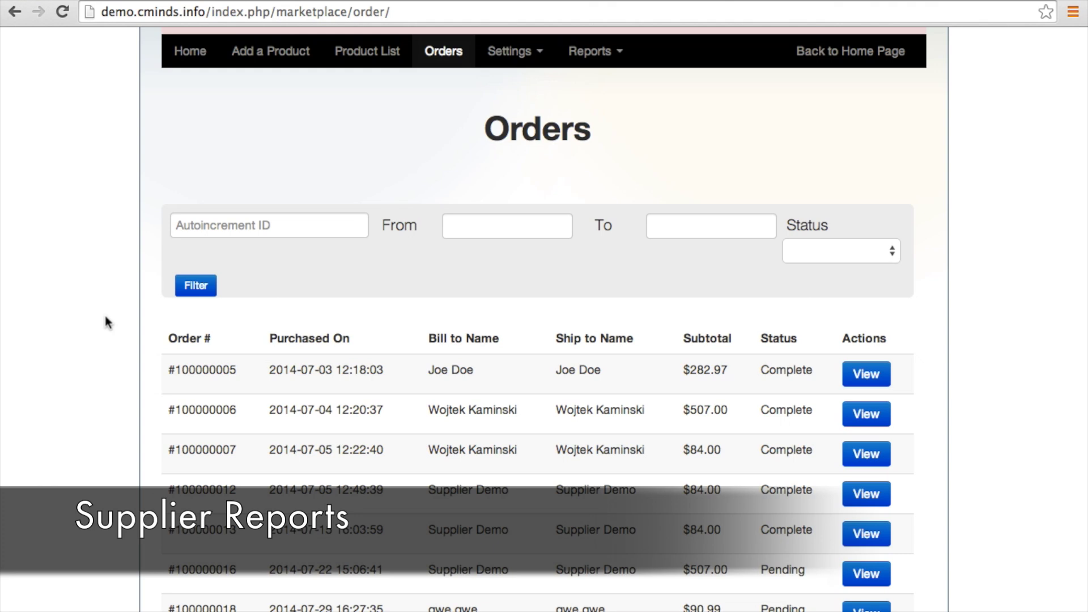
scroll(105, 317, down, 1)
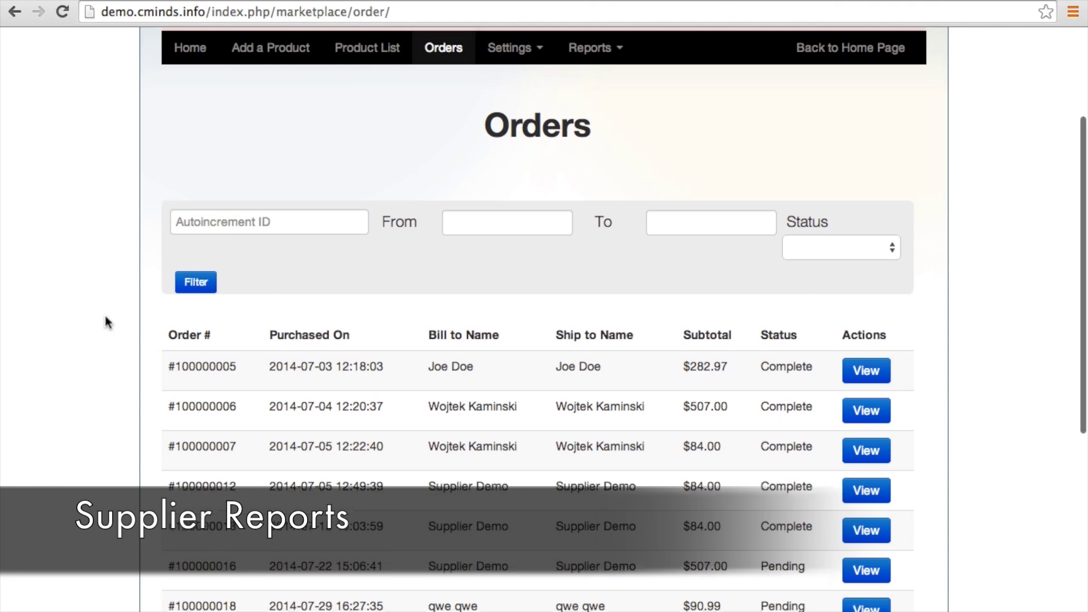
scroll(104, 316, down, 2)
scroll(104, 316, down, 1)
scroll(105, 317, down, 1)
scroll(105, 317, down, 1)
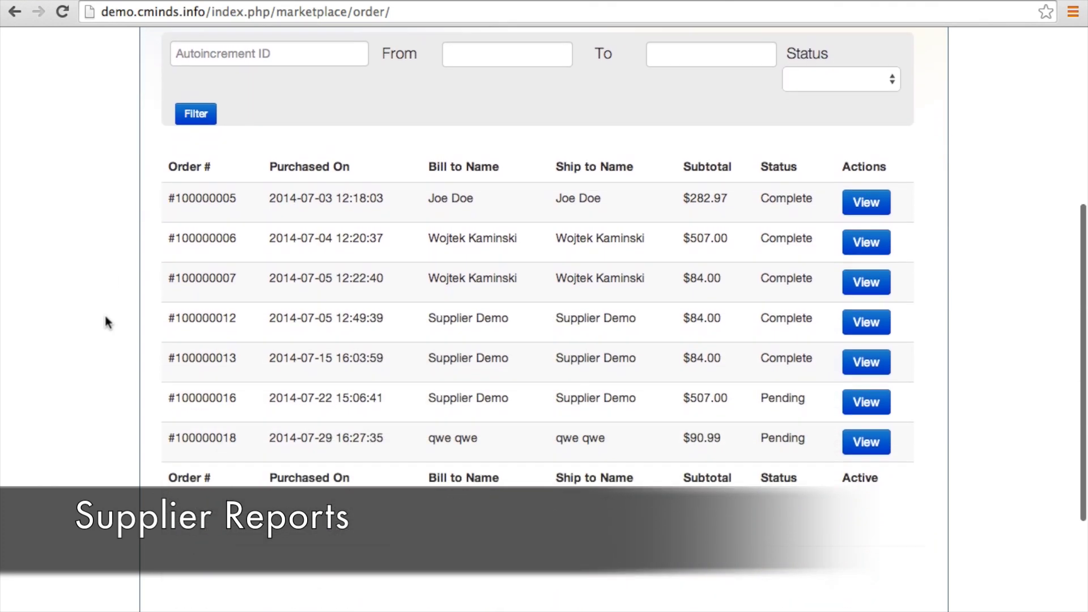
Inspect the orders list filters (ID, dates, status left blank) and open order #100000005
click(323, 63)
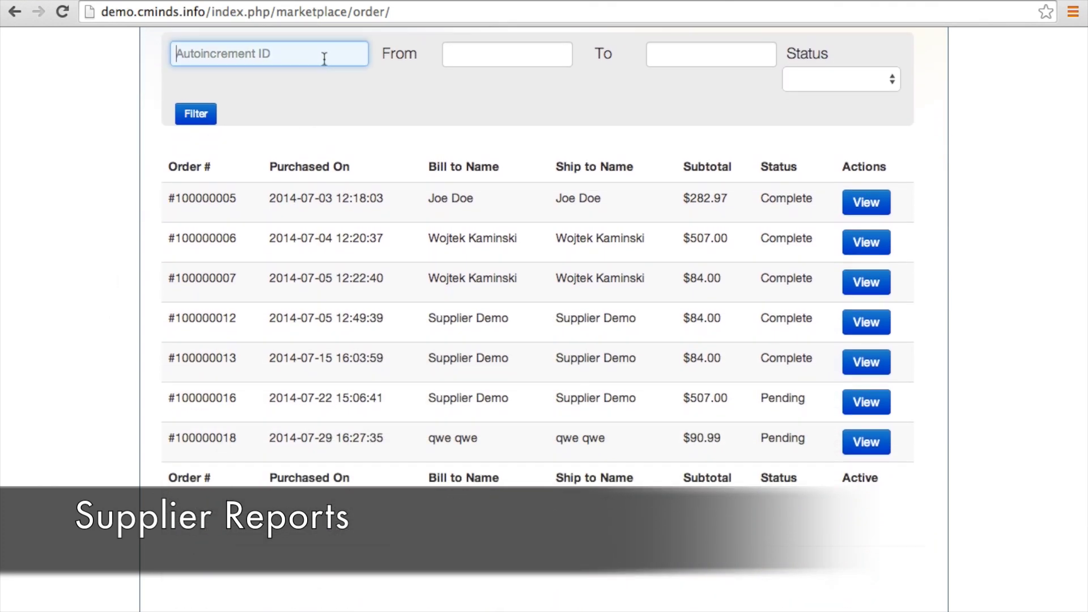
click(493, 62)
click(677, 57)
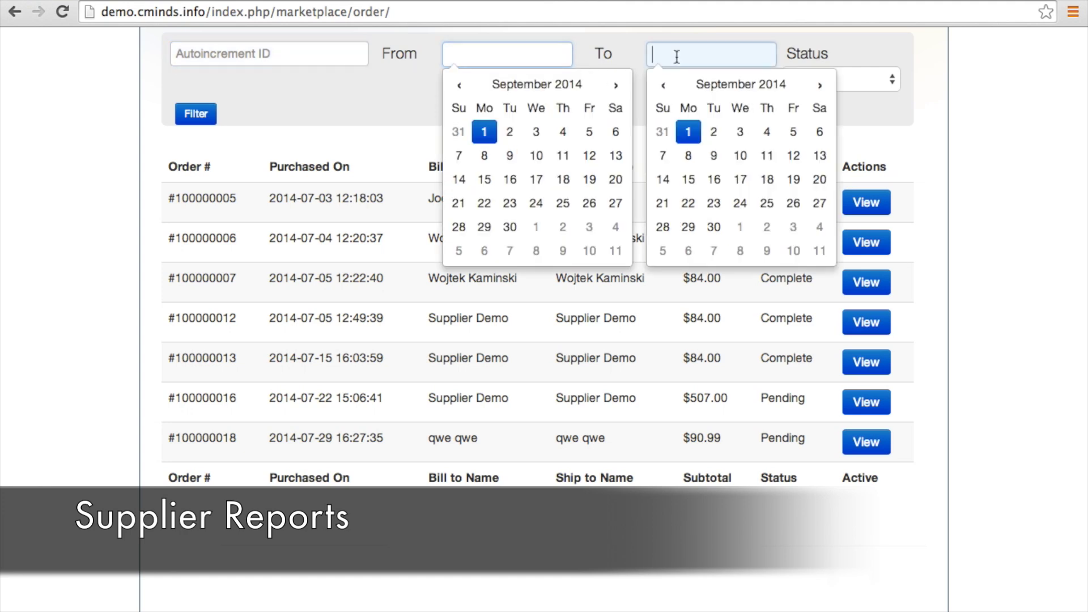
click(873, 76)
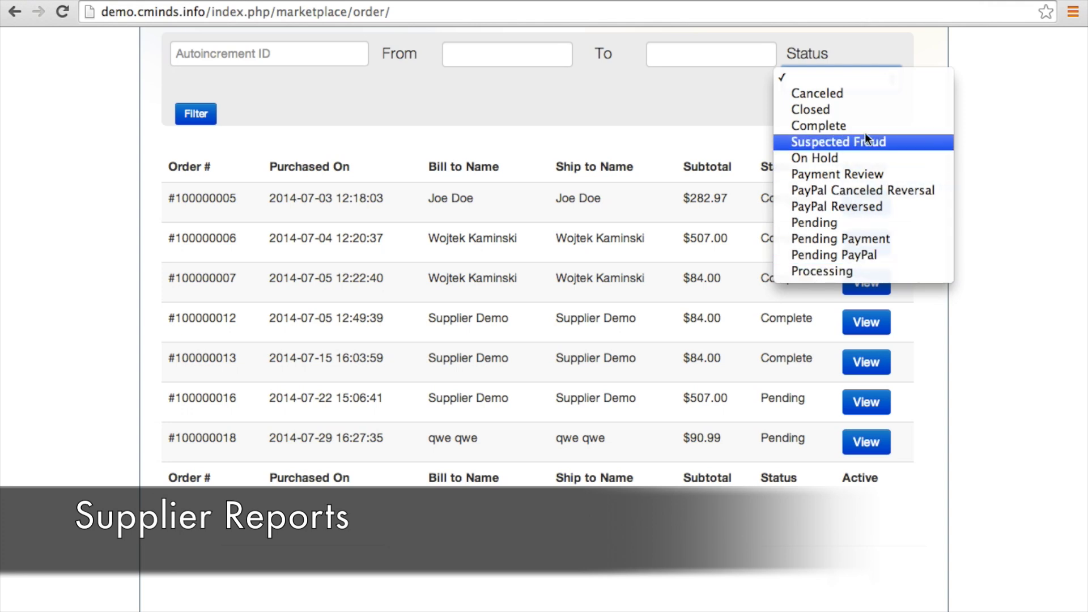
click(868, 76)
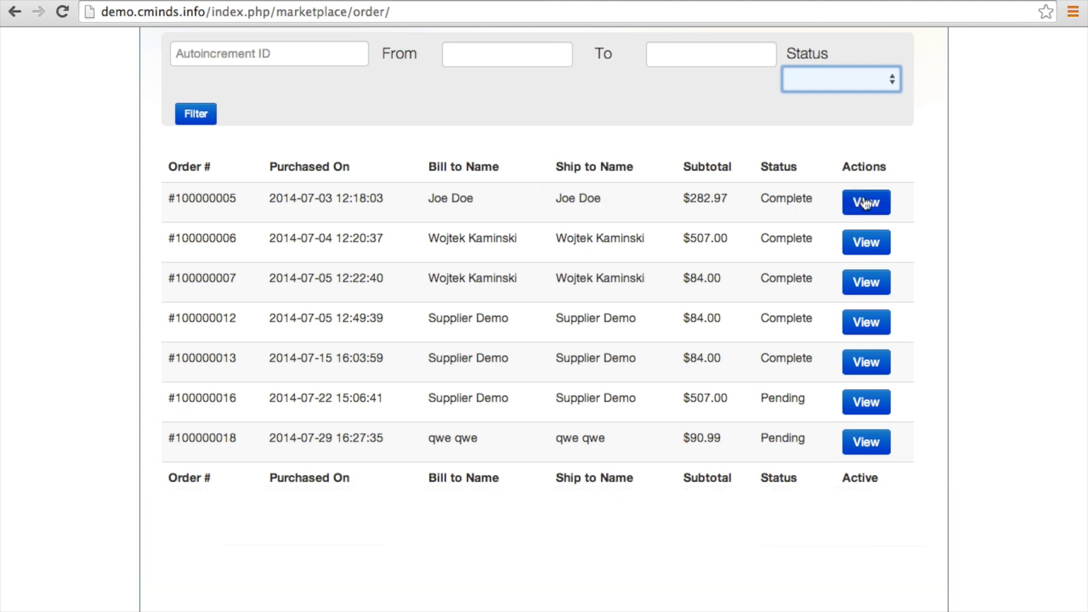
click(865, 203)
scroll(833, 387, down, 3)
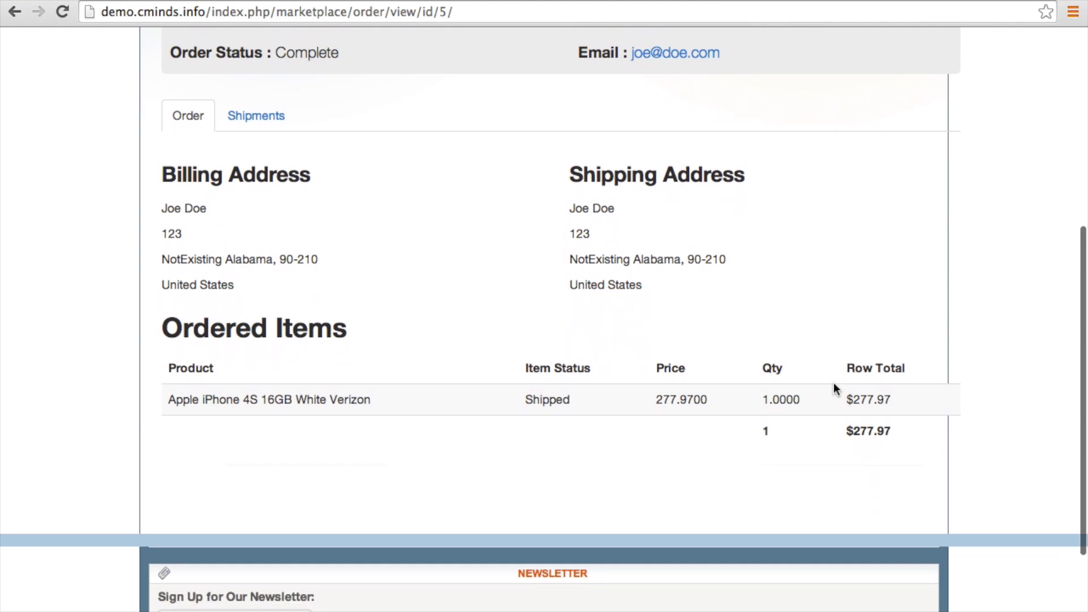
scroll(834, 383, down, 2)
scroll(834, 383, up, 3)
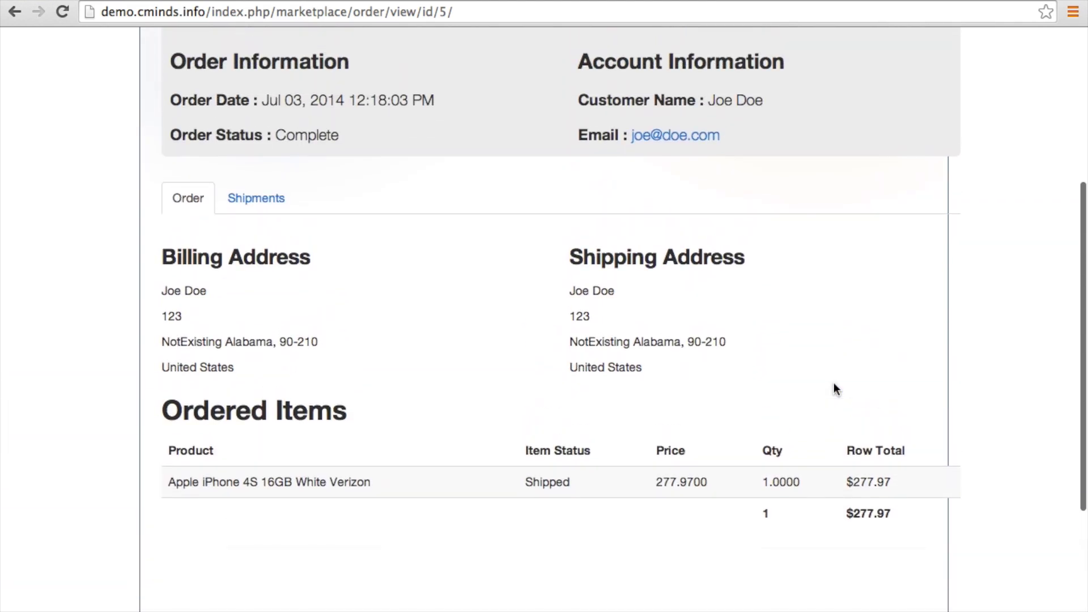
scroll(834, 383, up, 1)
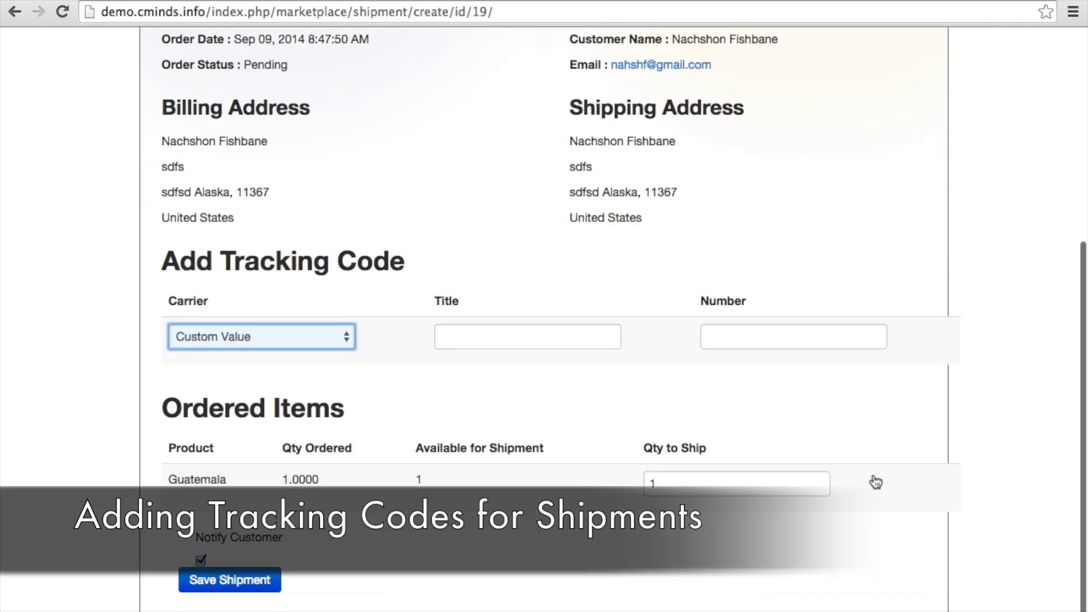
Set carrier United Parcel Service with title UPS and tracking number ZYX10293
click(314, 344)
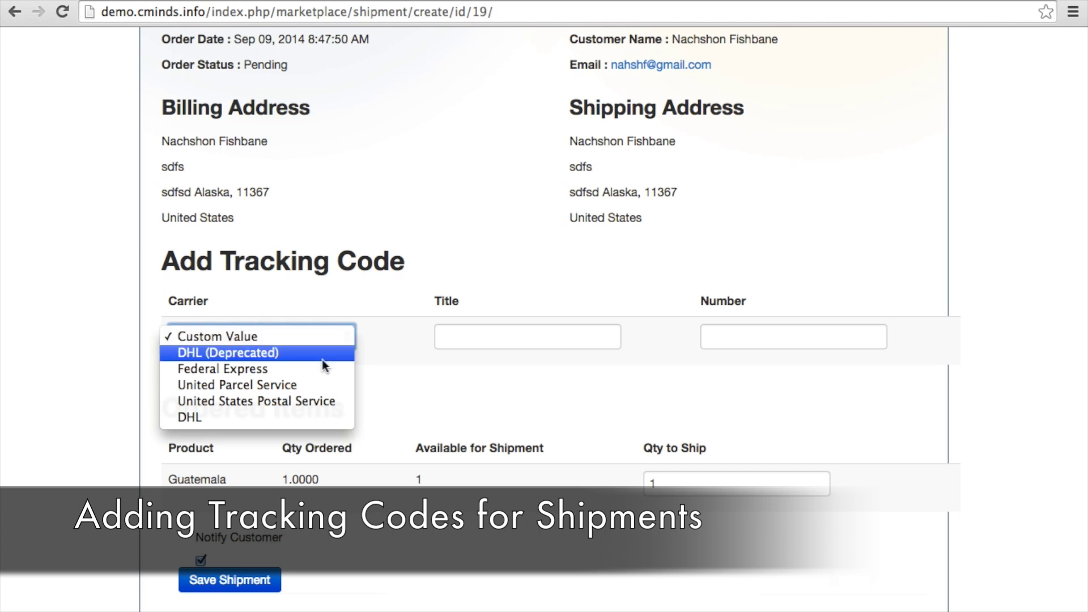
click(315, 390)
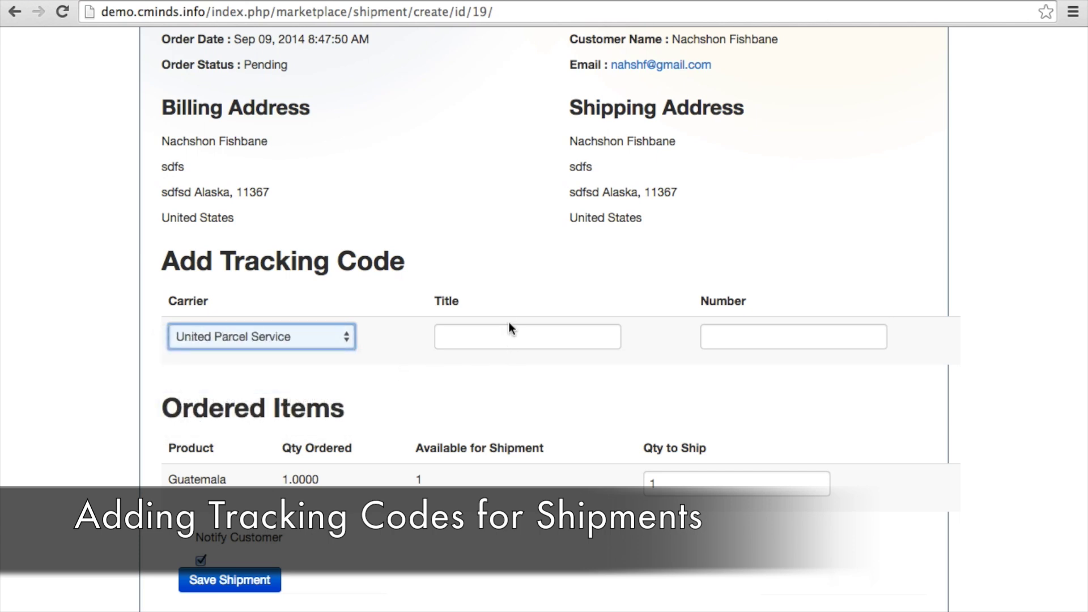
click(506, 337)
text(U)
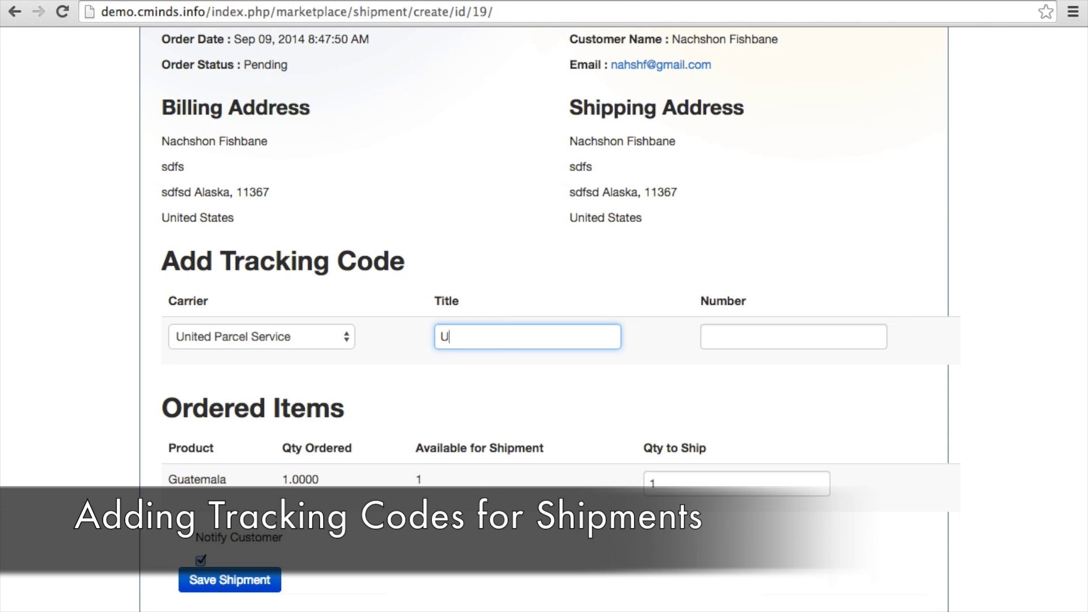
text(PS)
click(765, 342)
text(ZYX10293)
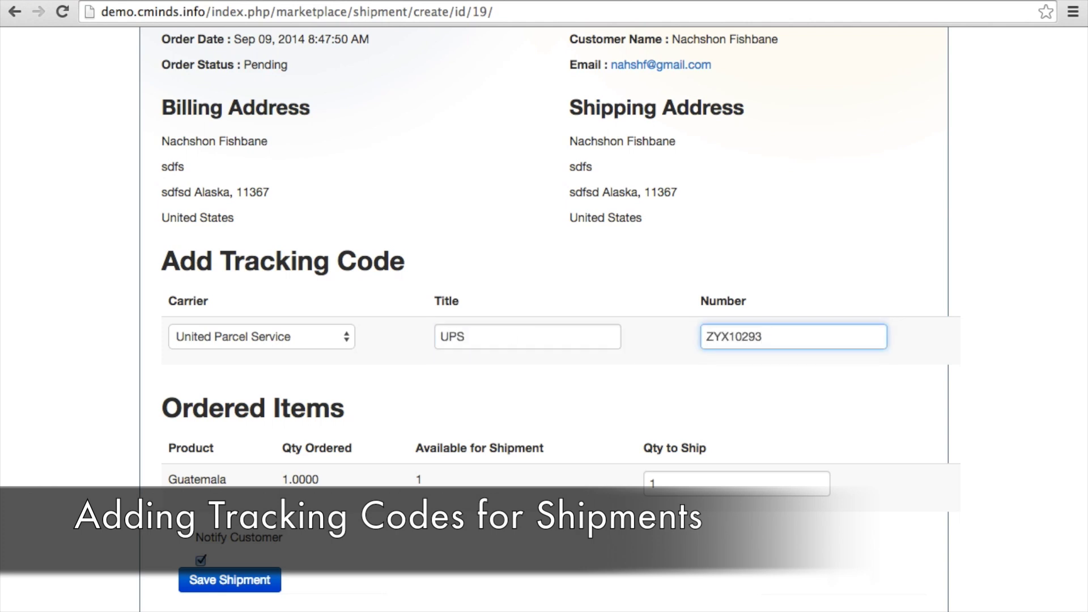
click(981, 360)
scroll(908, 441, down, 1)
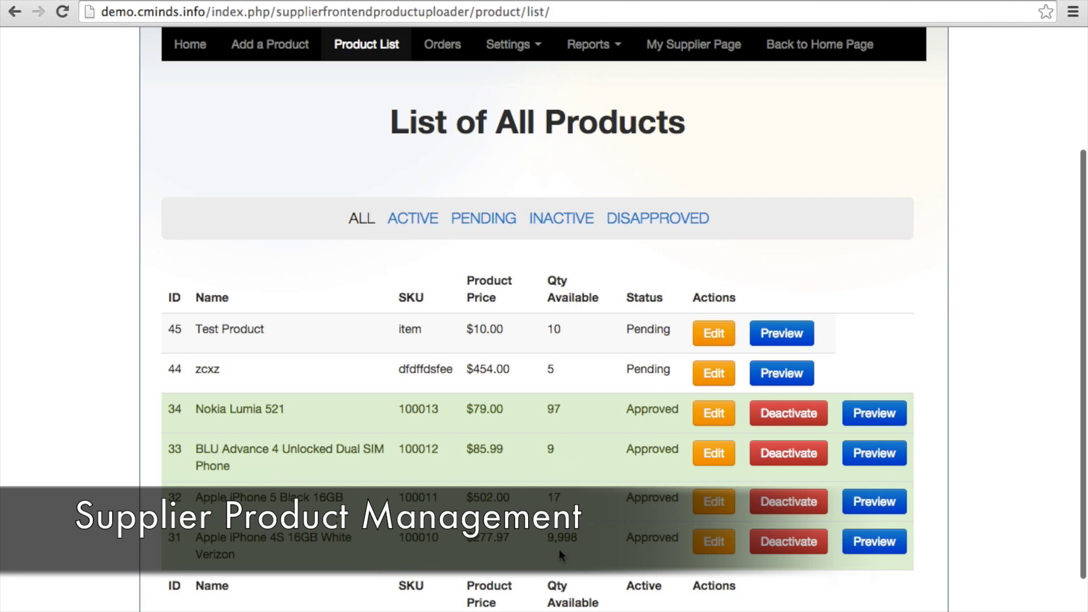
Preview the Apple iPhone 4S 16GB White Verizon on the storefront
click(867, 539)
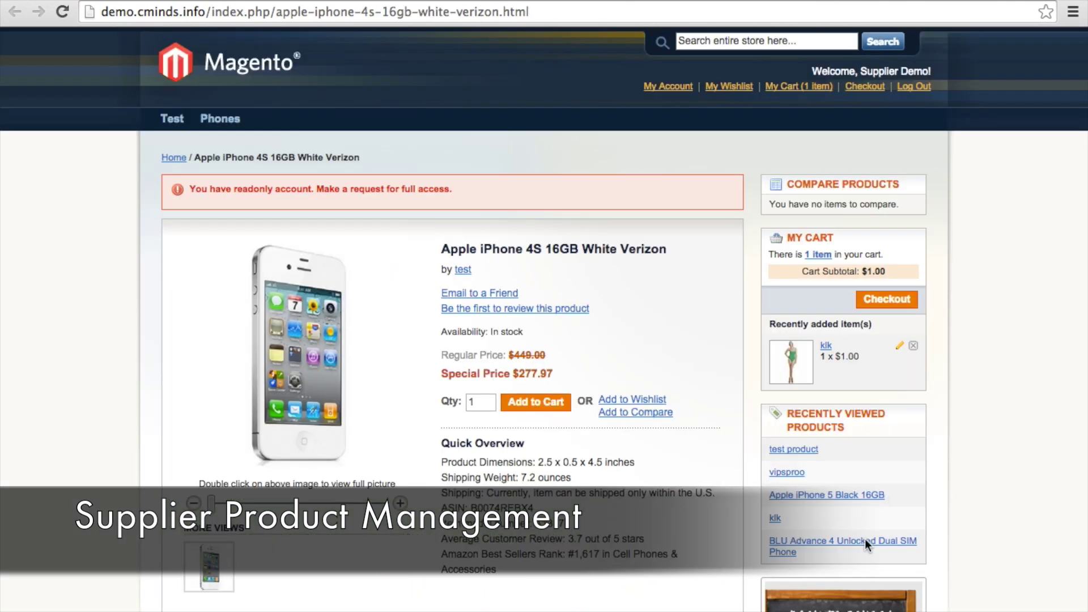
scroll(673, 372, down, 3)
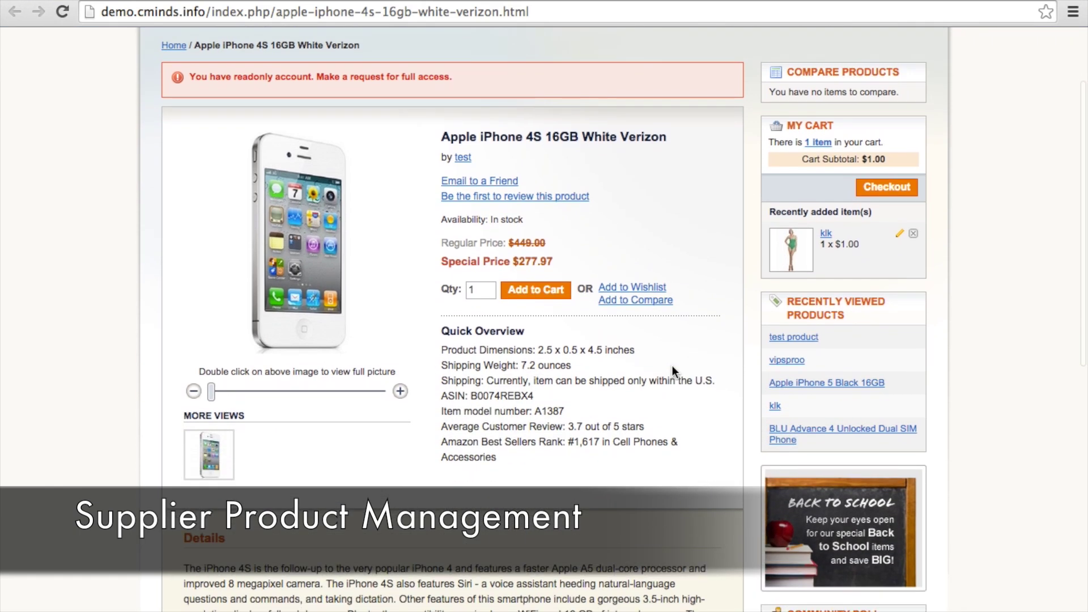
scroll(672, 371, down, 1)
scroll(672, 372, up, 1)
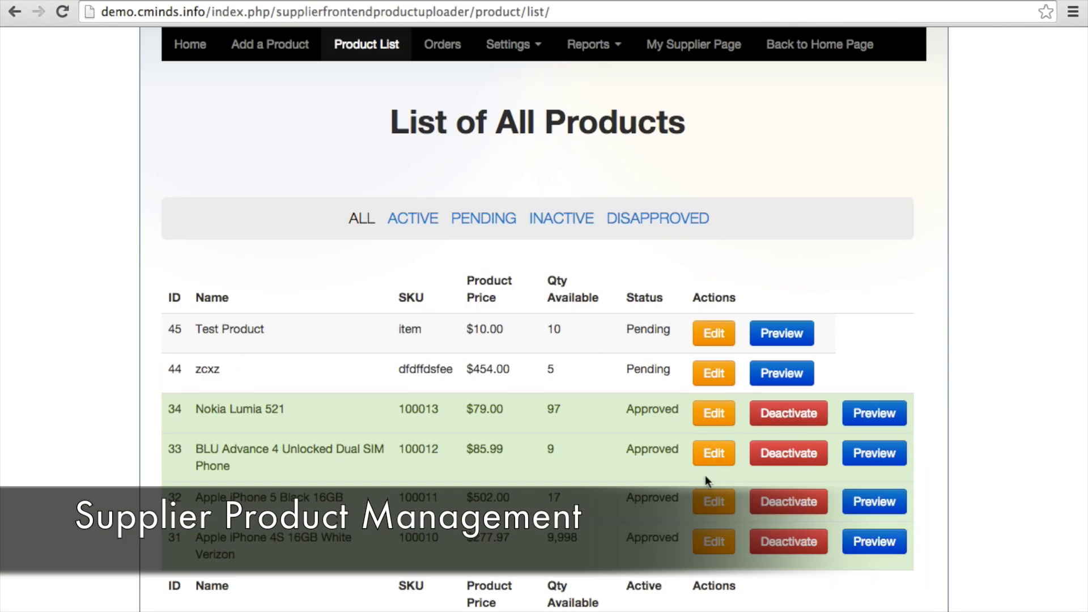
Open product 31 (Apple iPhone 4S) for editing and review its name, description and prices
click(722, 543)
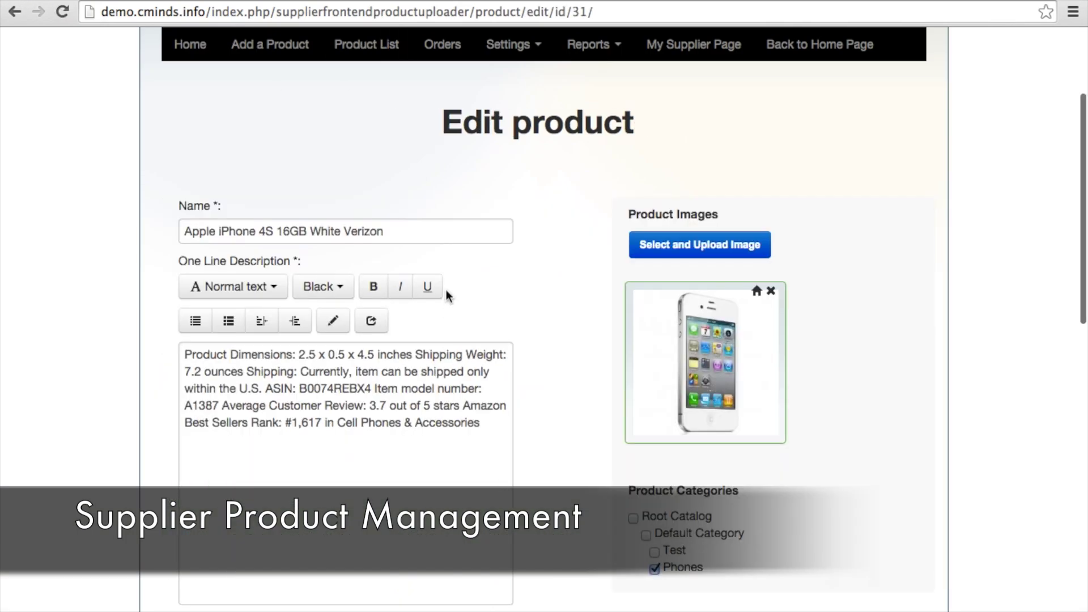
click(423, 240)
click(460, 418)
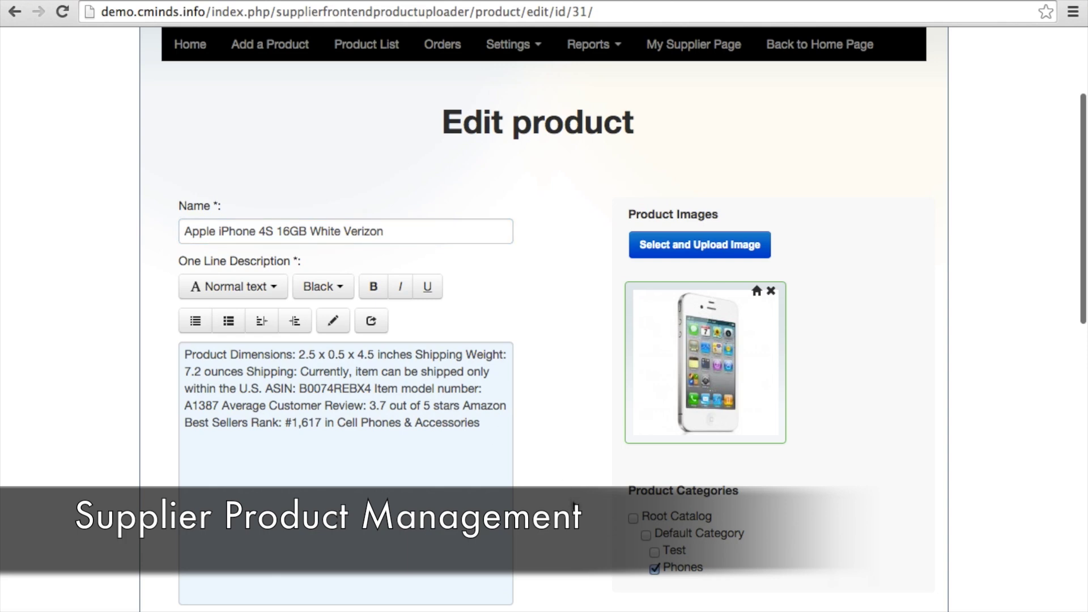
scroll(459, 418, down, 1)
scroll(459, 419, down, 3)
scroll(459, 419, down, 3)
scroll(255, 352, down, 2)
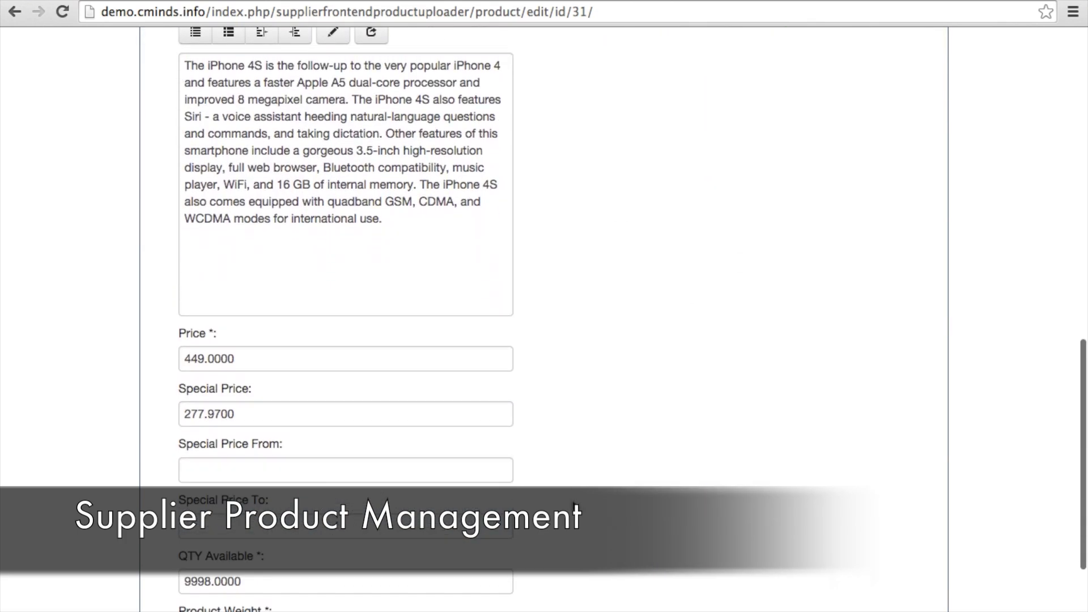
scroll(255, 351, down, 2)
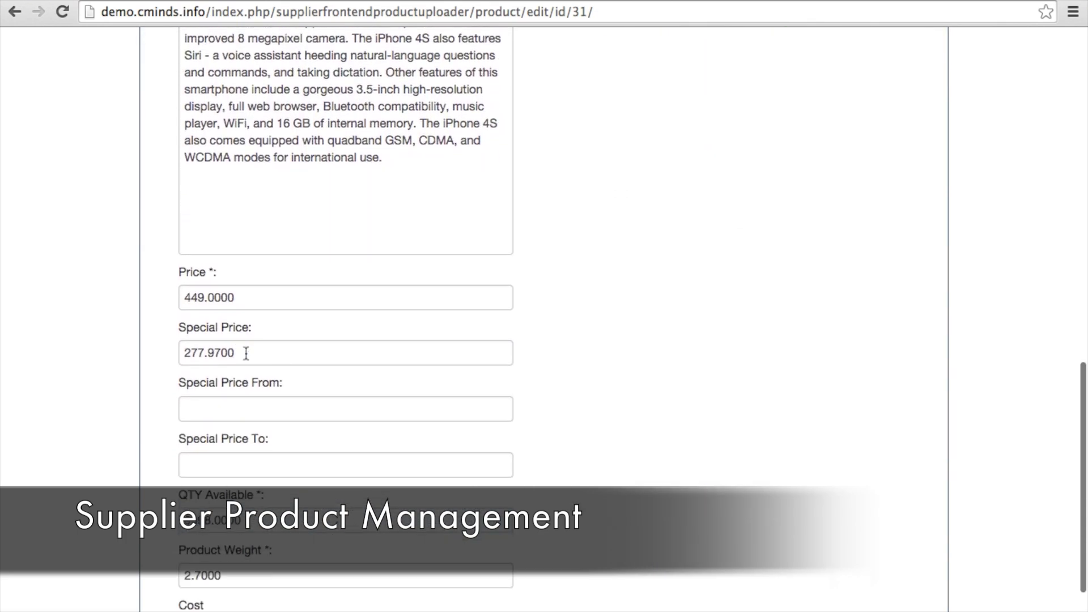